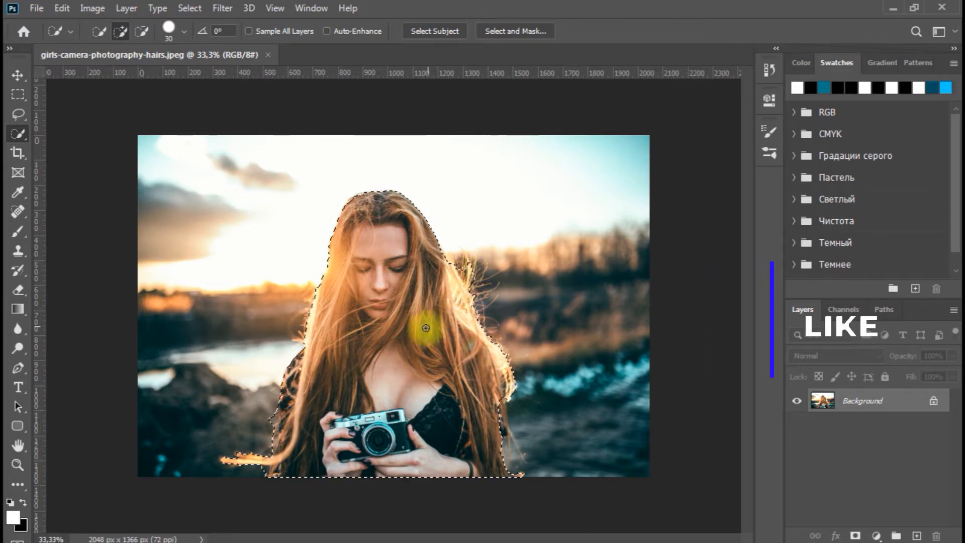
Output the selected woman to a new layer using Select and Mask
key(alt)
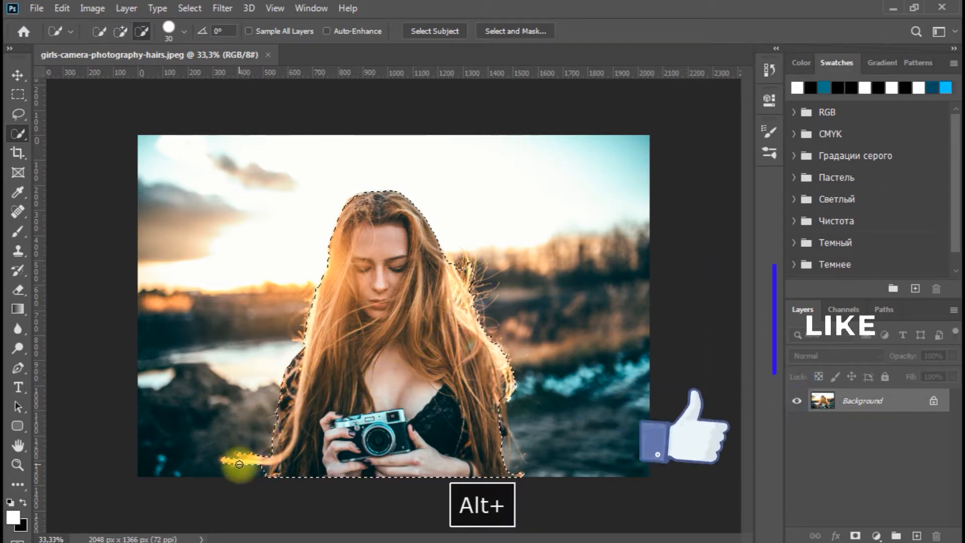
alt+click(267, 475)
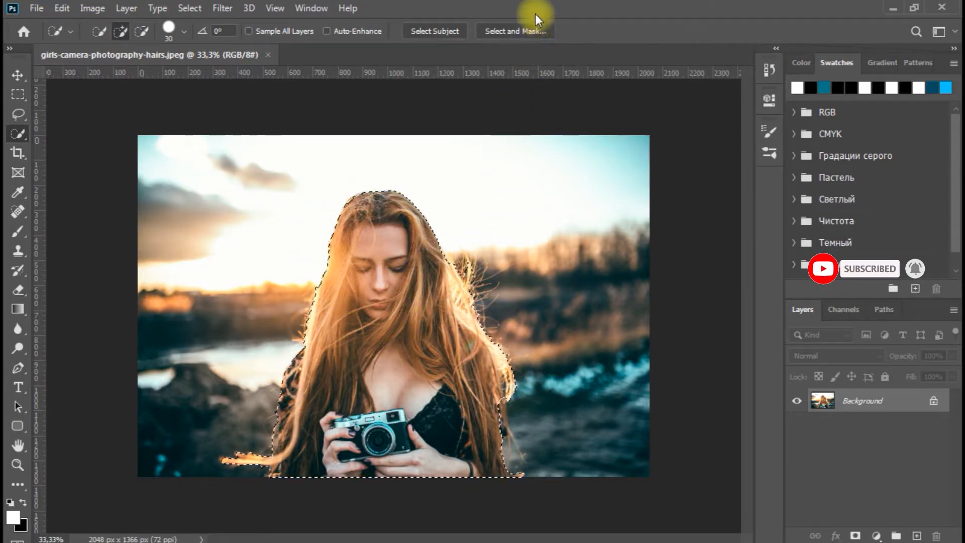
click(519, 30)
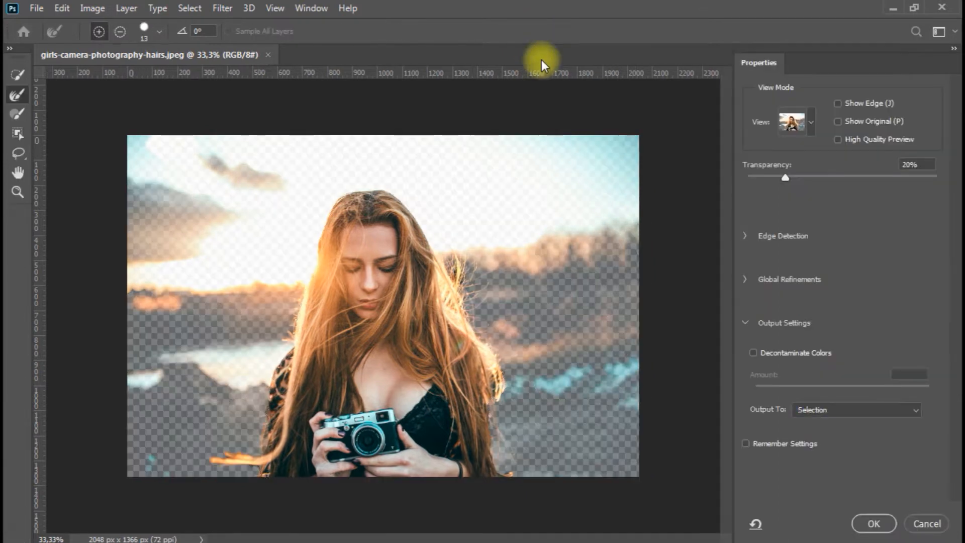
click(840, 411)
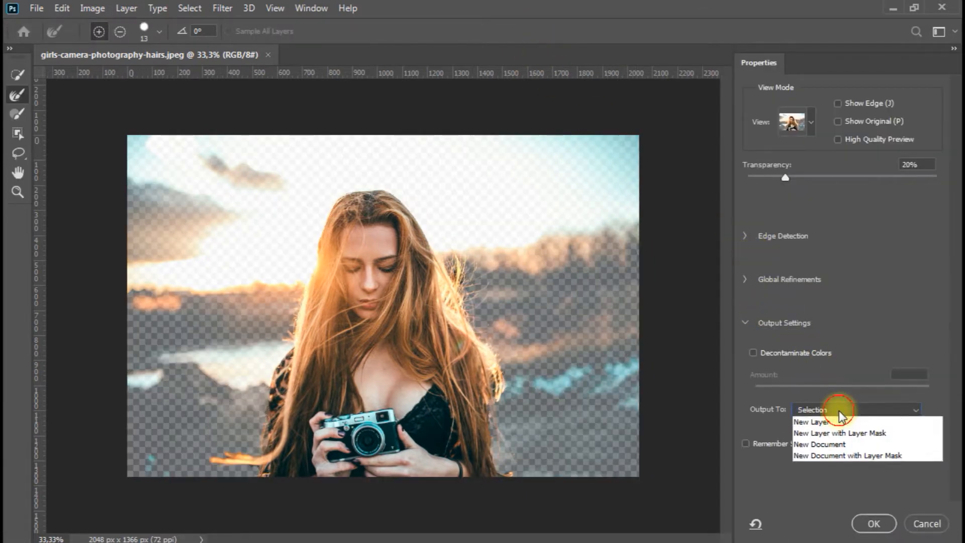
click(821, 447)
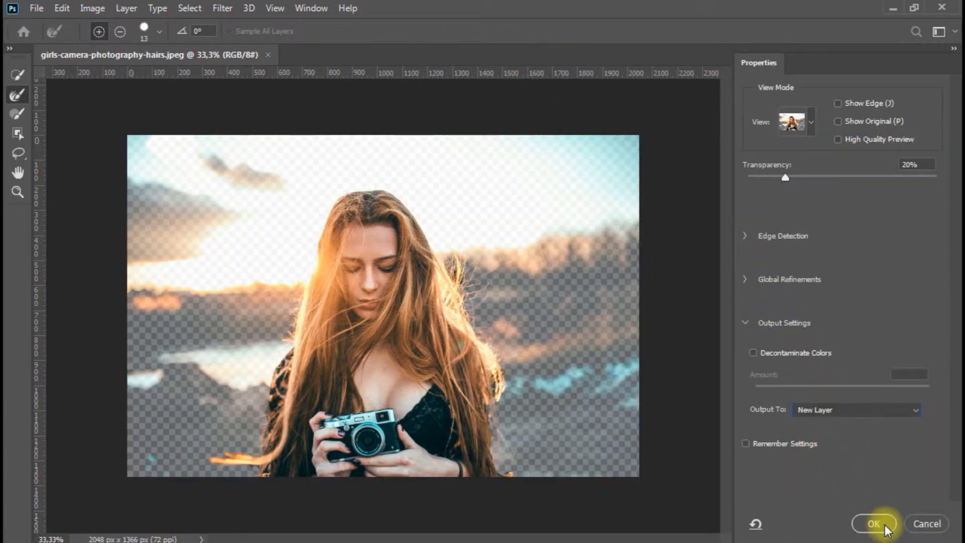
click(875, 525)
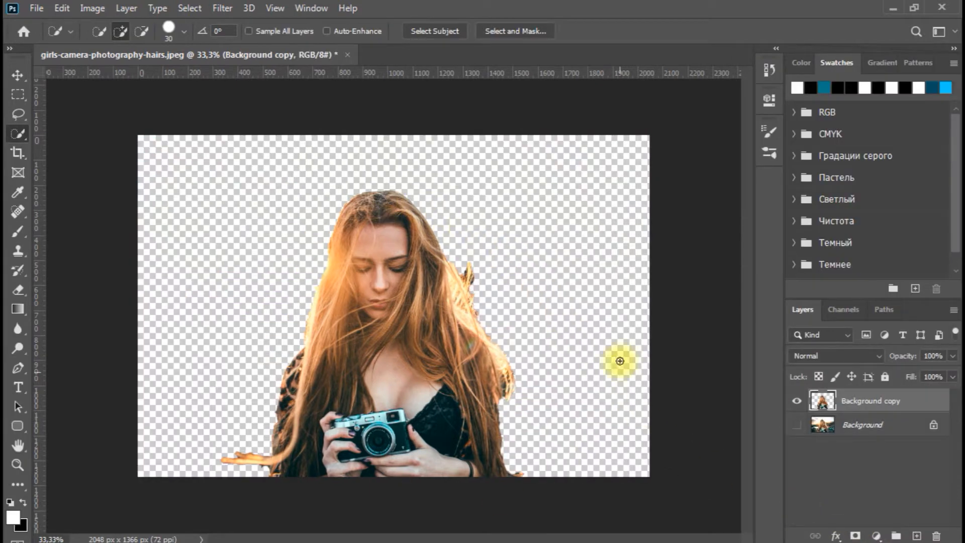
Rename the new cut-out layer as effect
double_click(888, 406)
text(effe)
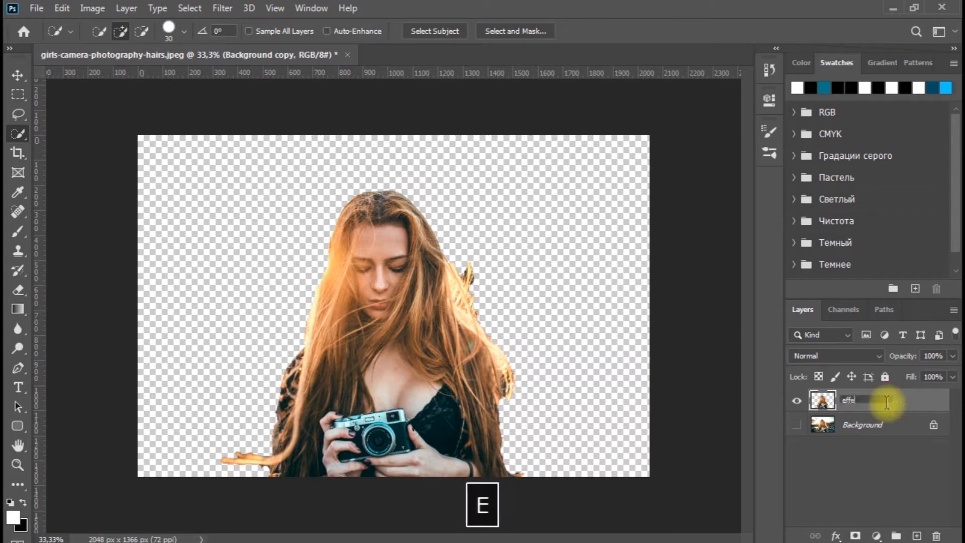
text(ct)
click(864, 461)
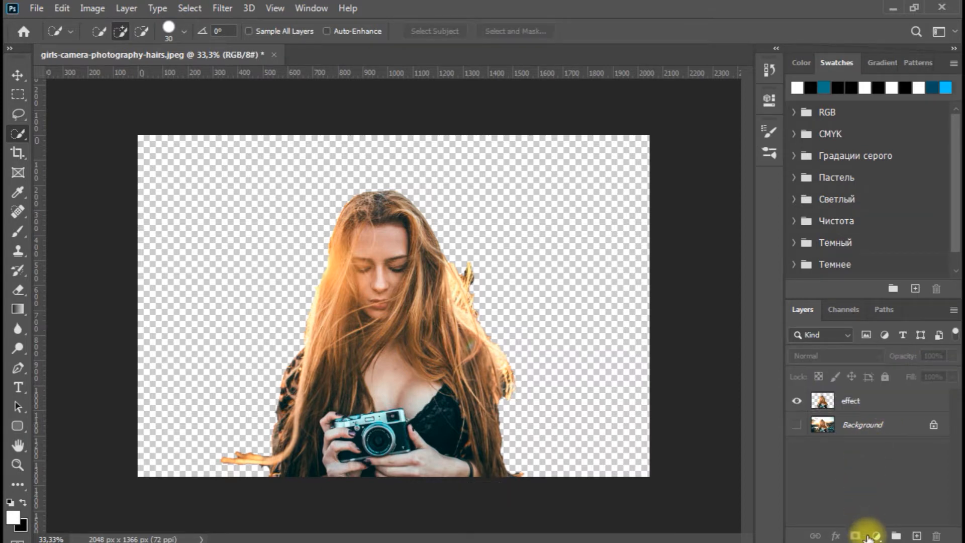
Add an empty layer between the effect layer and the Background, and name it backg
click(918, 537)
drag(856, 401, 854, 432)
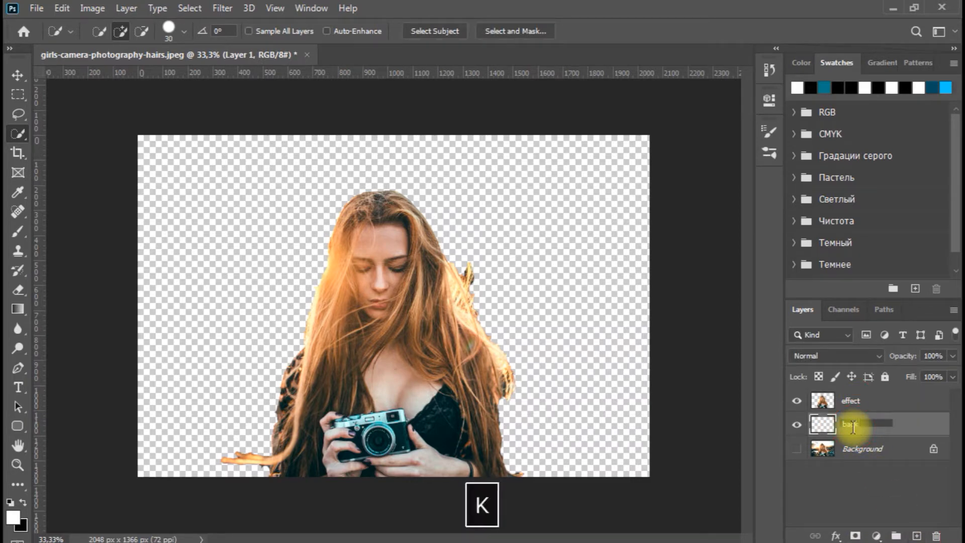
click(849, 425)
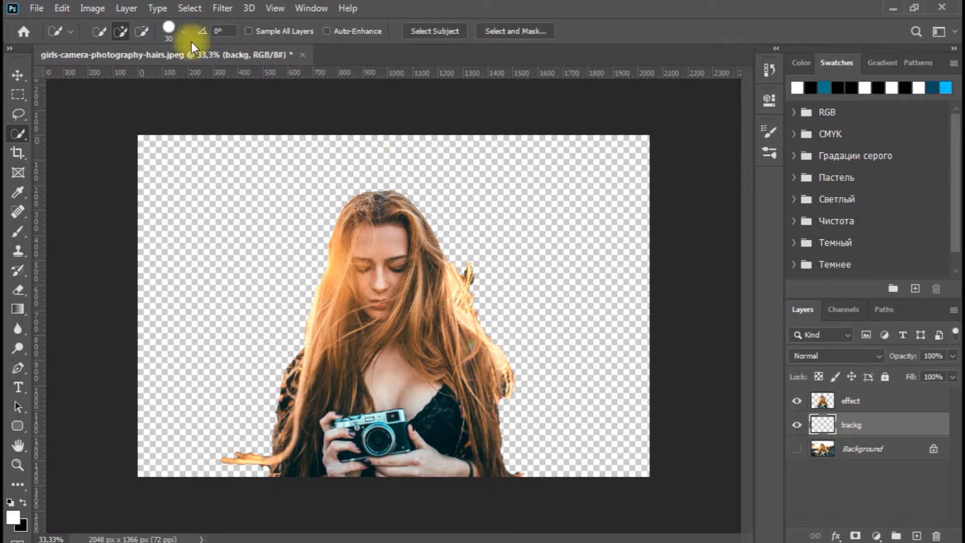
Fill the backg layer with White in Normal mode at 100% opacity
click(64, 9)
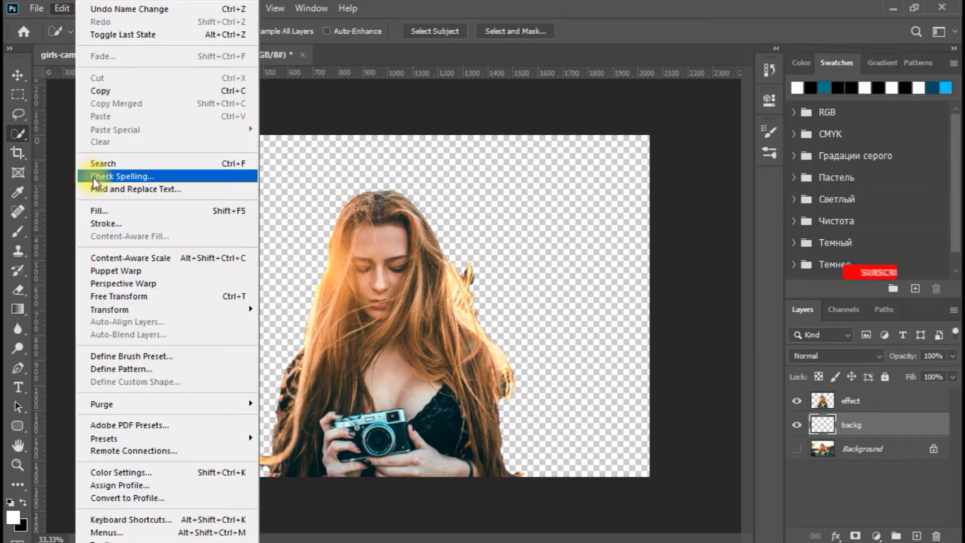
click(114, 214)
click(408, 195)
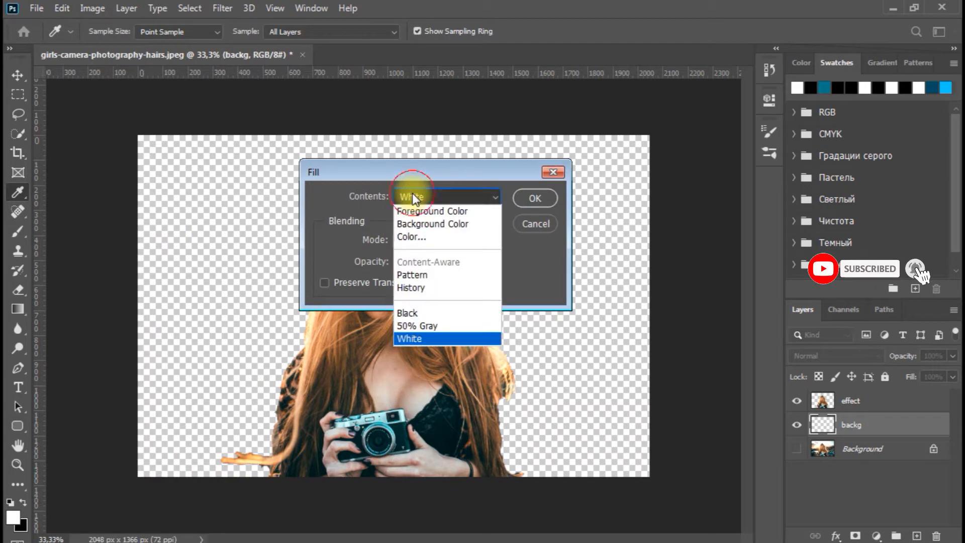
click(418, 339)
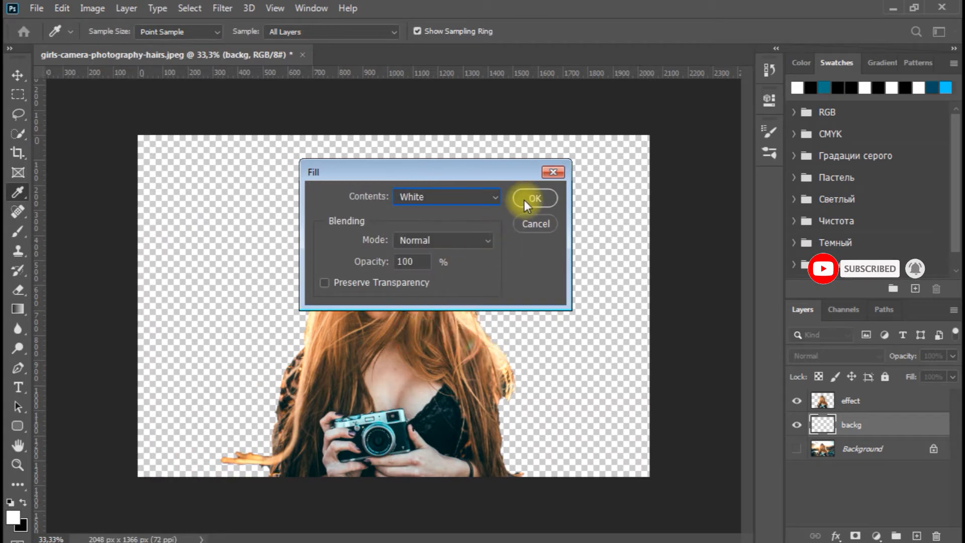
click(535, 199)
key(w)
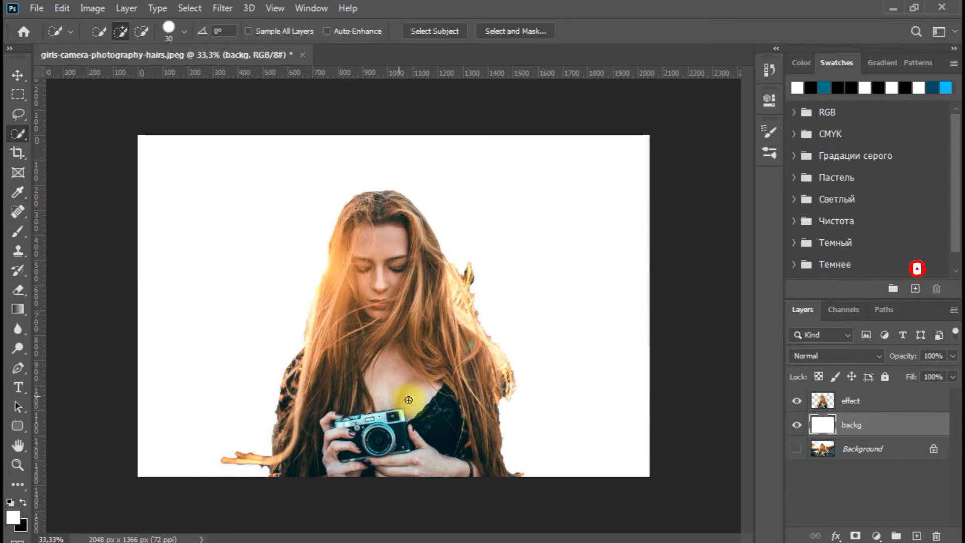
Duplicate the effect layer and name the copy girls
click(849, 404)
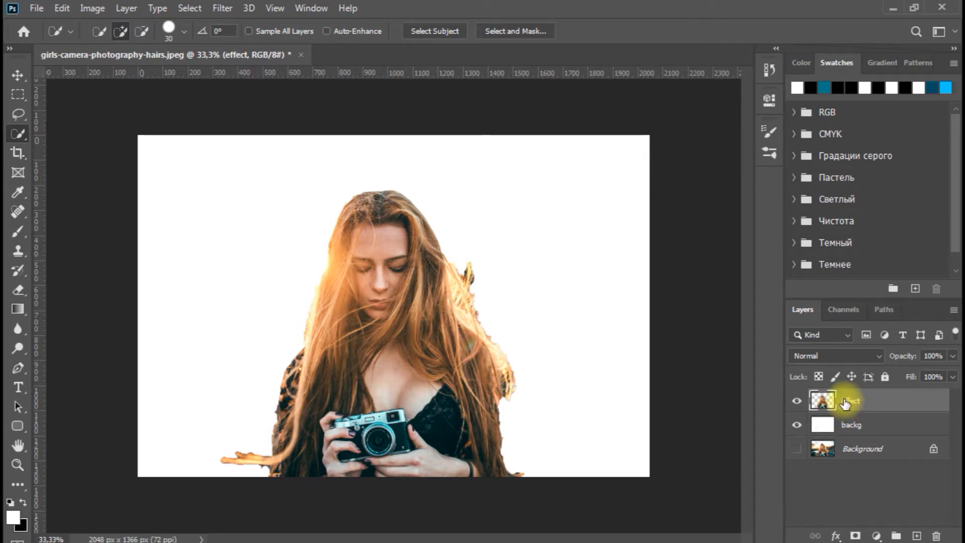
key(ctrl+j)
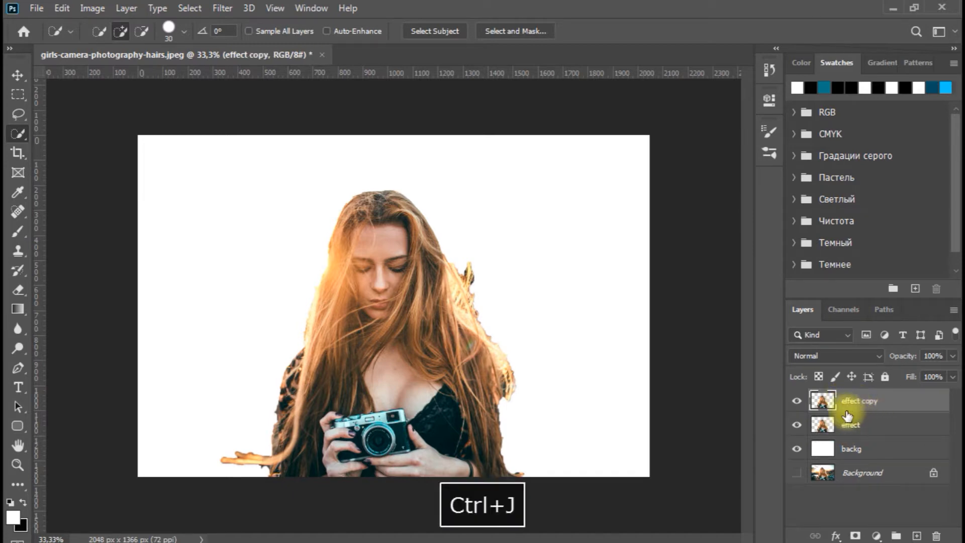
click(866, 403)
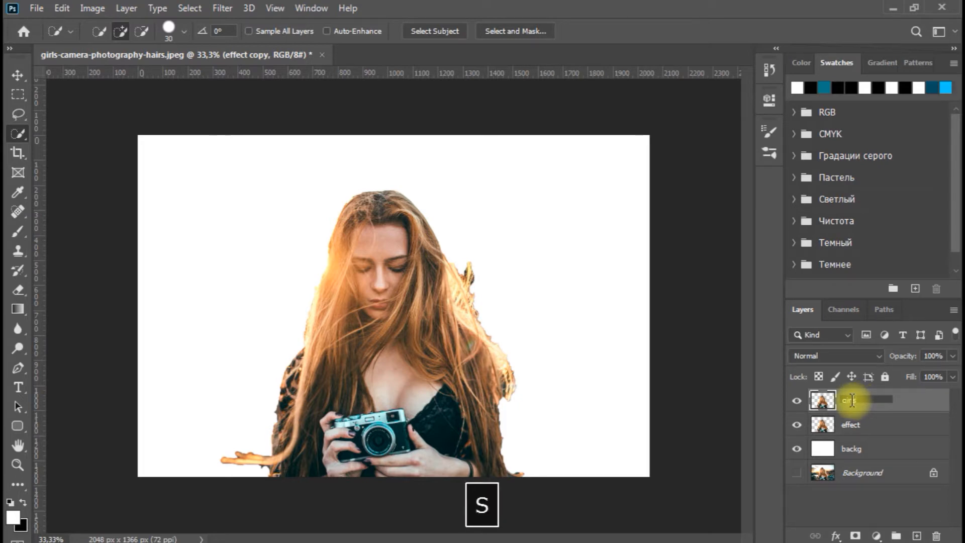
key(Return)
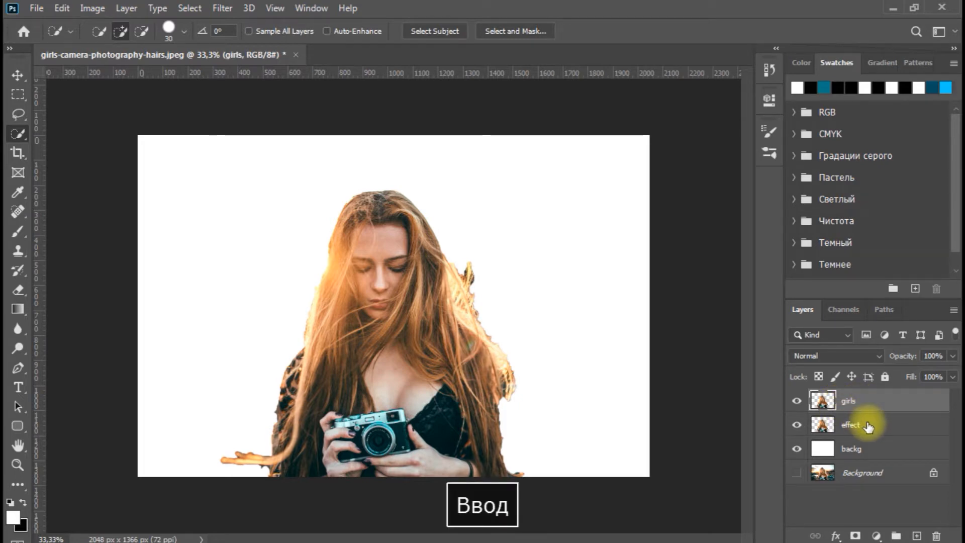
Hide the girls layer and open the effect layer in the Liquify filter
click(868, 427)
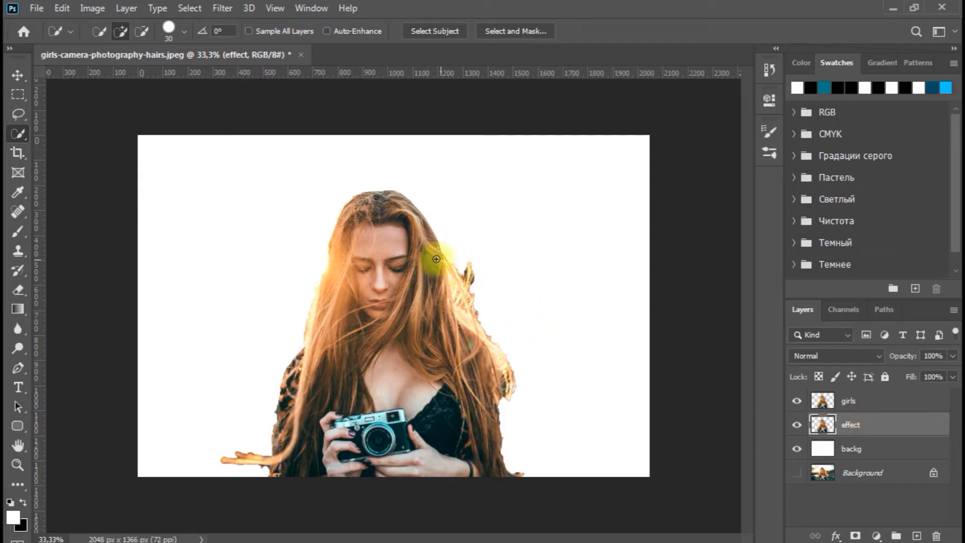
click(798, 403)
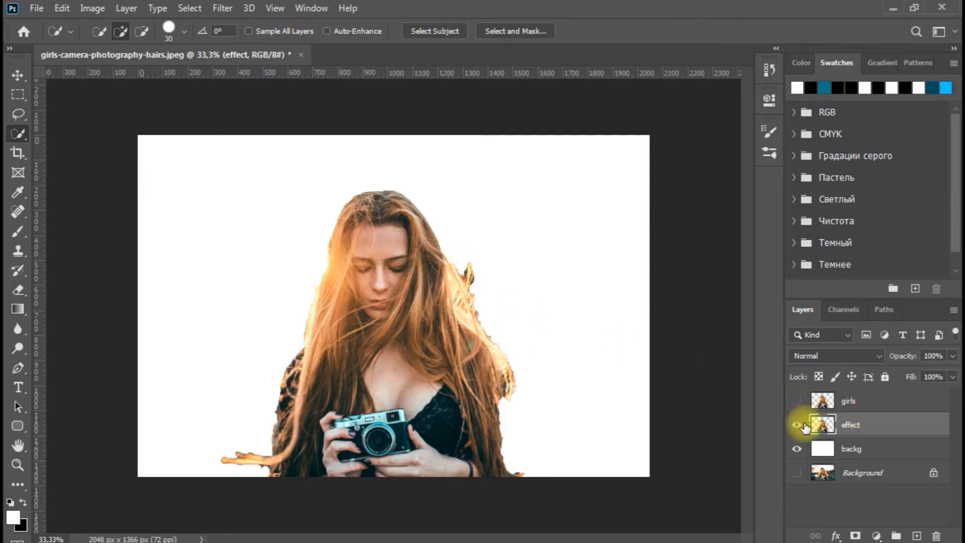
click(225, 13)
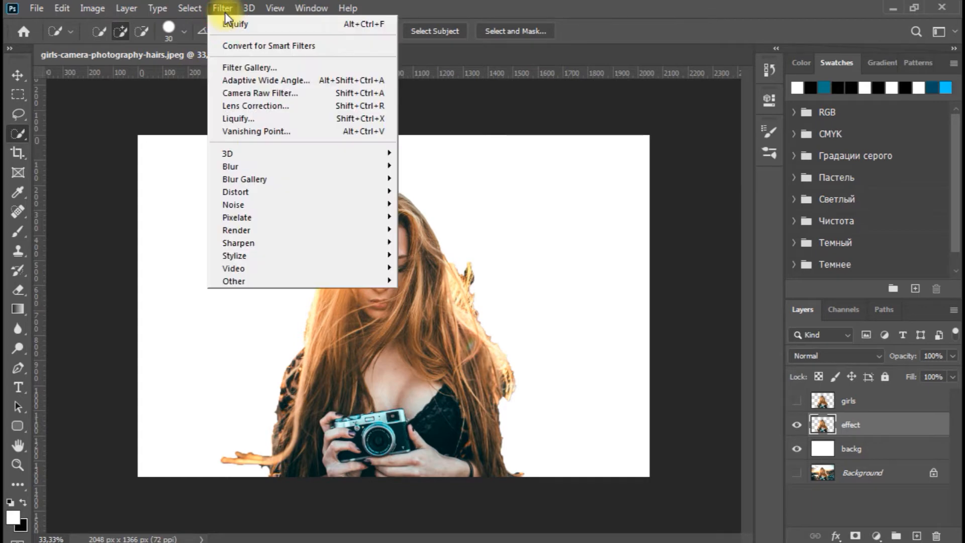
click(251, 119)
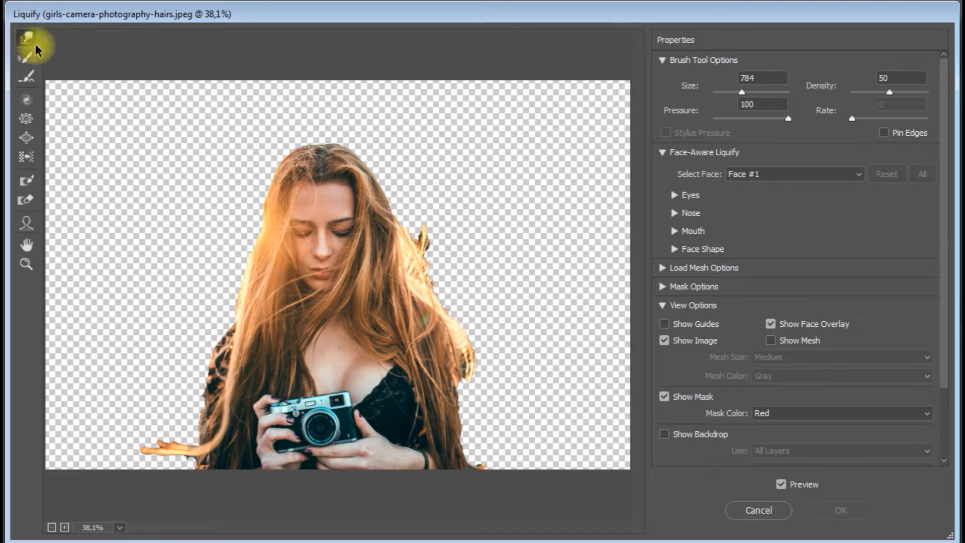
Stretch the woman's hair and outline outward with the Forward Warp tool until they cover the canvas, and apply the Liquify filter
drag(438, 210, 593, 225)
drag(432, 171, 557, 121)
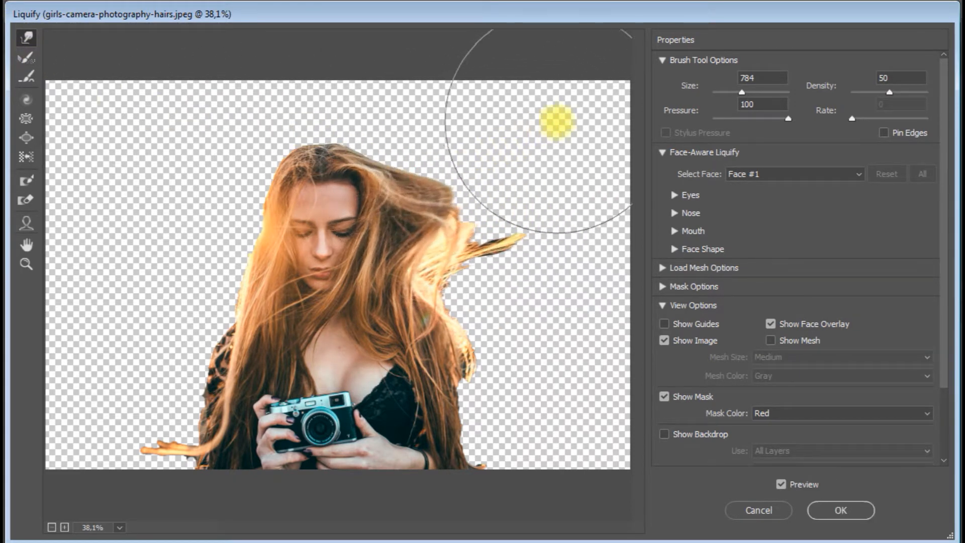
drag(405, 136, 454, 43)
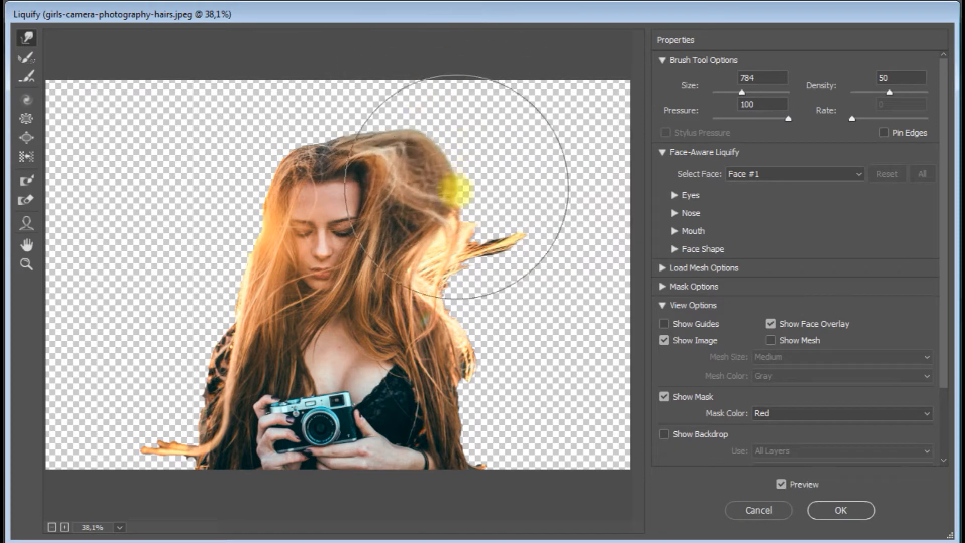
drag(459, 287, 571, 293)
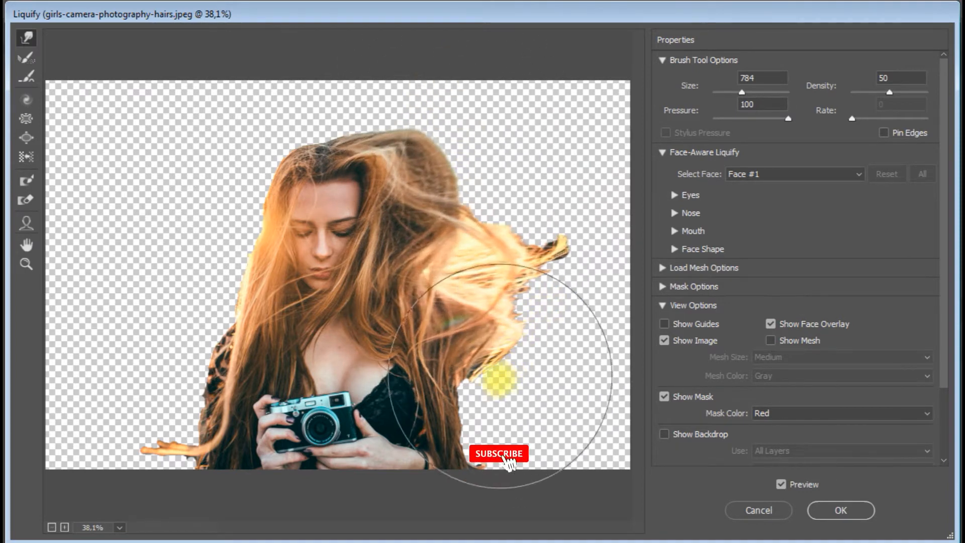
drag(491, 382, 623, 394)
mouse_move(470, 420)
mouse_down()
mouse_move(679, 455)
mouse_move(705, 485)
mouse_up()
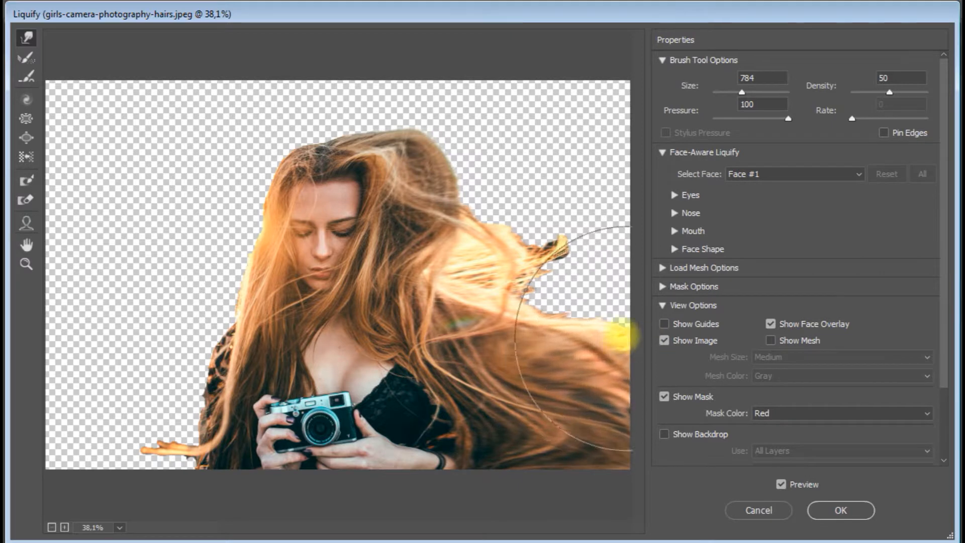
drag(517, 276, 623, 256)
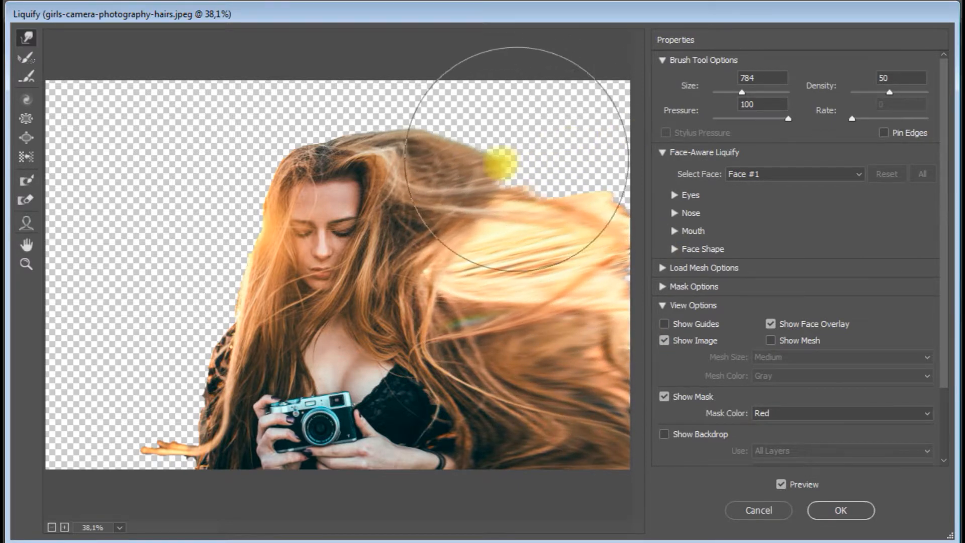
mouse_move(500, 157)
mouse_down()
mouse_move(557, 117)
mouse_move(614, 106)
mouse_up()
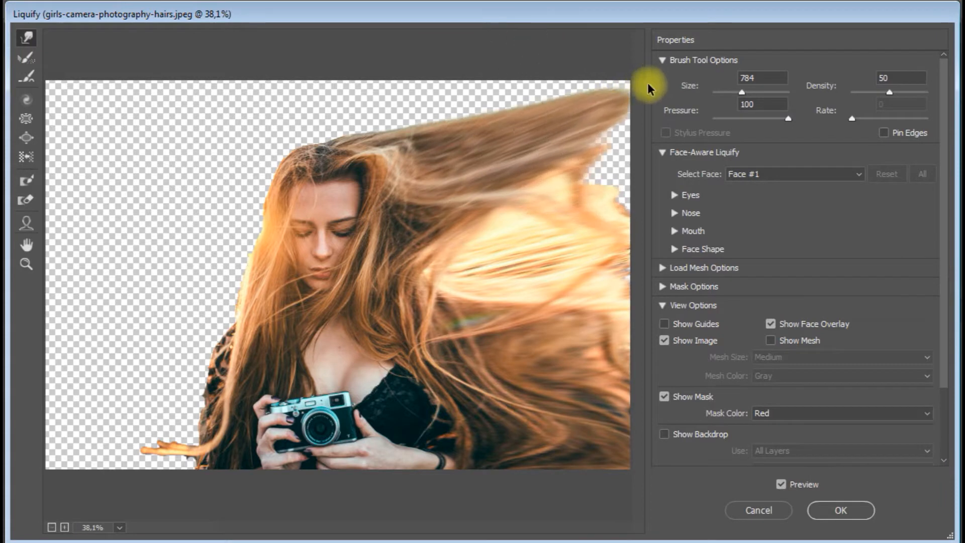
drag(575, 166, 638, 171)
mouse_move(518, 151)
mouse_down()
mouse_move(521, 115)
mouse_move(555, 71)
mouse_move(438, 124)
mouse_move(395, 122)
mouse_move(380, 41)
mouse_move(474, 73)
mouse_move(479, 53)
mouse_move(409, 159)
mouse_move(306, 97)
mouse_move(277, 49)
mouse_move(261, 104)
mouse_move(177, 49)
mouse_move(233, 136)
mouse_move(139, 123)
mouse_move(77, 88)
mouse_move(68, 62)
mouse_move(138, 88)
mouse_move(205, 89)
mouse_move(197, 61)
mouse_move(181, 41)
mouse_move(210, 134)
mouse_move(30, 128)
mouse_move(4, 114)
mouse_move(220, 184)
mouse_move(118, 210)
mouse_move(26, 207)
mouse_move(217, 236)
mouse_move(97, 230)
mouse_move(229, 289)
mouse_move(223, 300)
mouse_move(191, 304)
mouse_move(103, 305)
mouse_move(214, 404)
mouse_move(95, 395)
mouse_move(181, 422)
mouse_move(20, 443)
mouse_move(158, 371)
mouse_move(108, 332)
mouse_move(63, 325)
mouse_move(76, 212)
mouse_move(53, 206)
mouse_move(136, 186)
mouse_move(81, 204)
mouse_move(27, 191)
mouse_move(20, 181)
mouse_move(76, 116)
mouse_move(67, 107)
mouse_move(108, 194)
mouse_move(151, 224)
mouse_move(71, 211)
mouse_move(97, 414)
mouse_move(71, 448)
mouse_move(319, 479)
mouse_move(595, 430)
mouse_move(610, 439)
mouse_move(586, 308)
mouse_move(594, 236)
mouse_move(582, 134)
mouse_up()
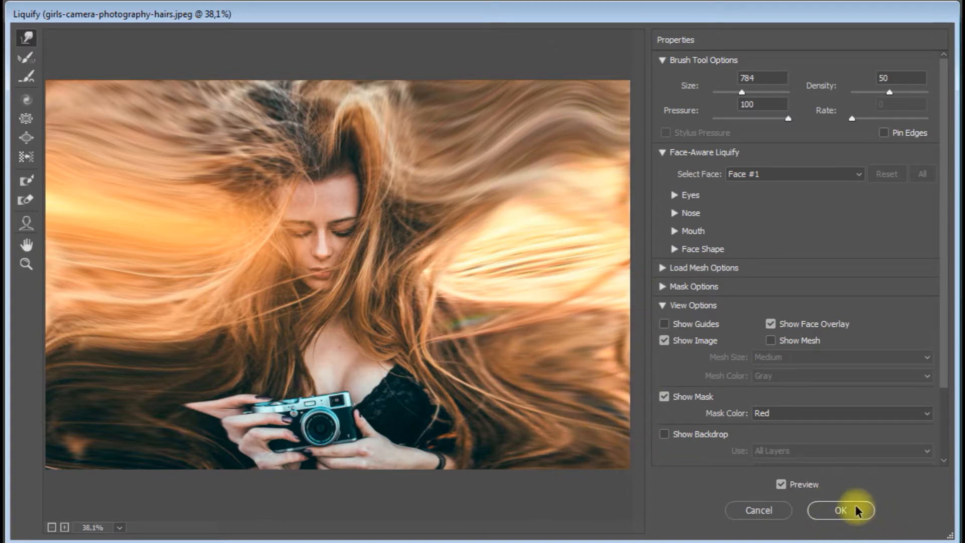
click(840, 509)
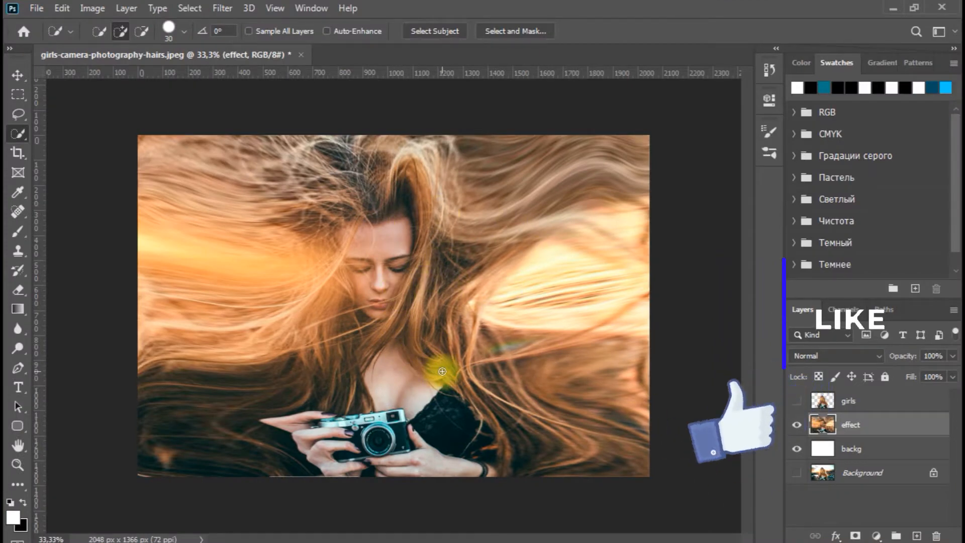
Add a black layer mask to the effect layer, and show the girls layer and give it a white layer mask
key(F9)
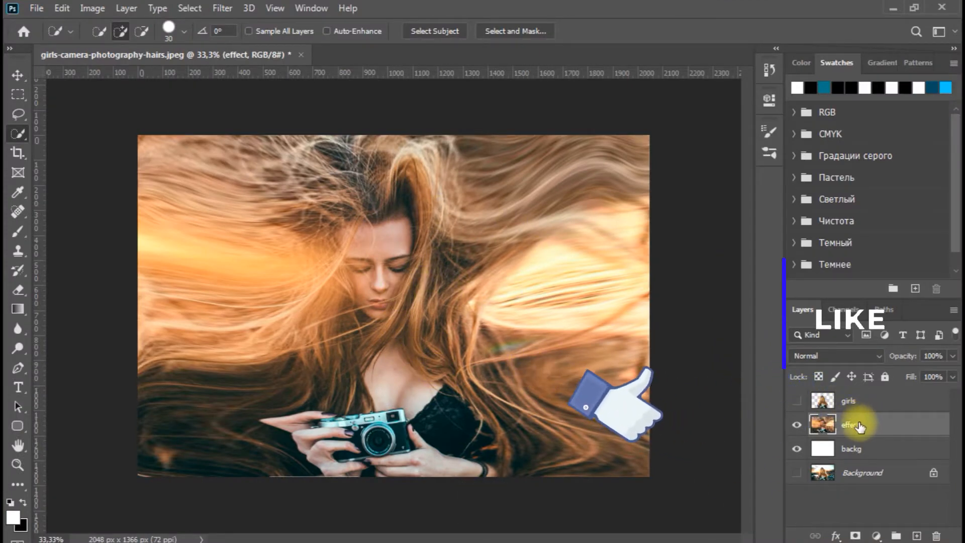
alt+click(857, 537)
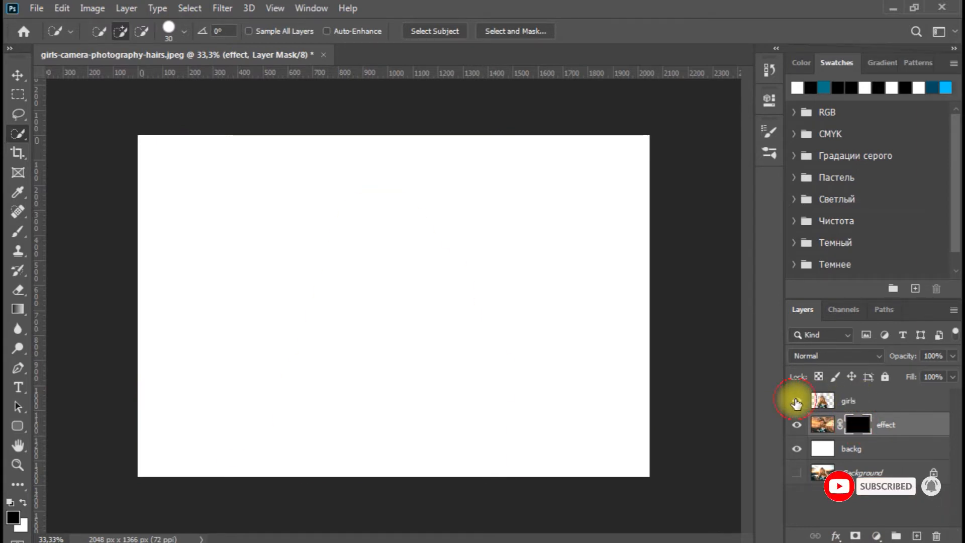
click(797, 400)
click(856, 400)
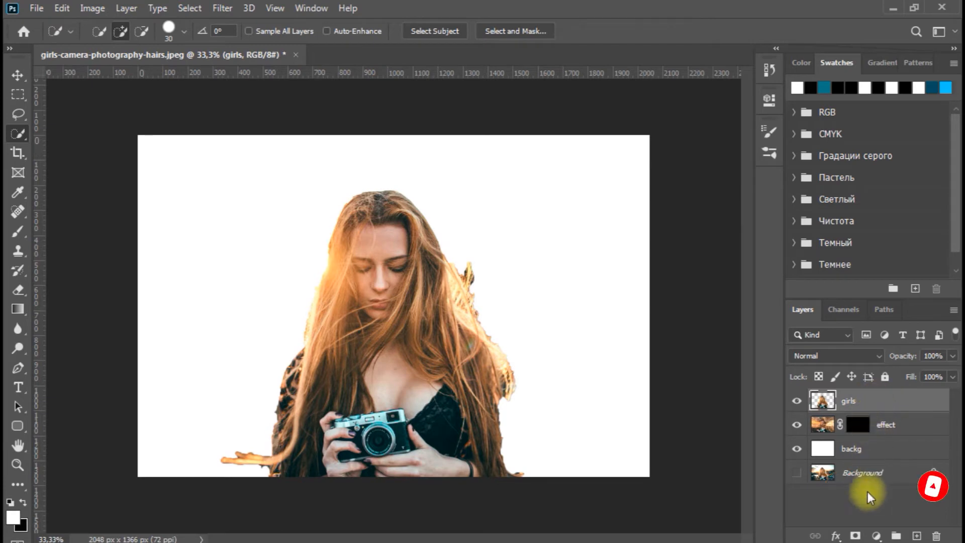
click(856, 536)
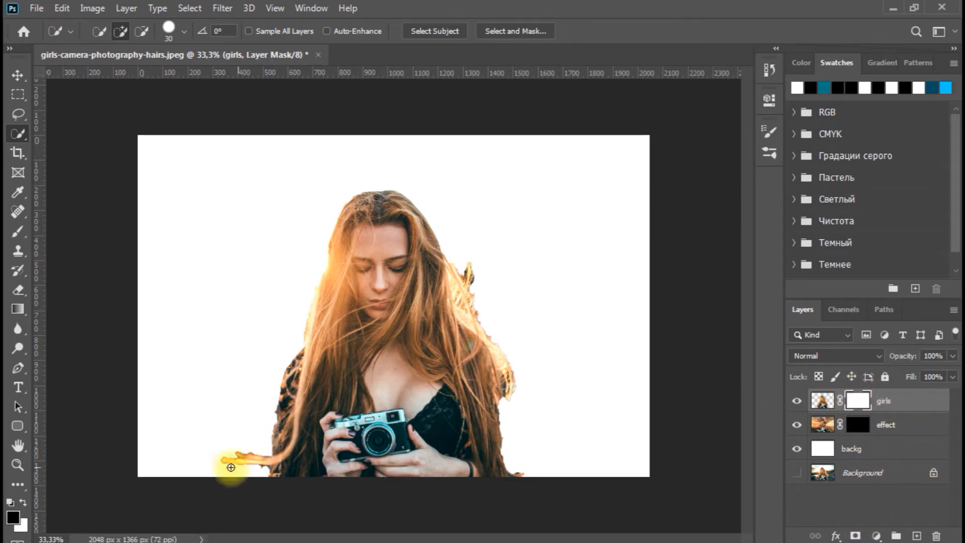
Keep near-black as the foreground colour and activate the Brush tool for painting on the girls layer mask
click(14, 522)
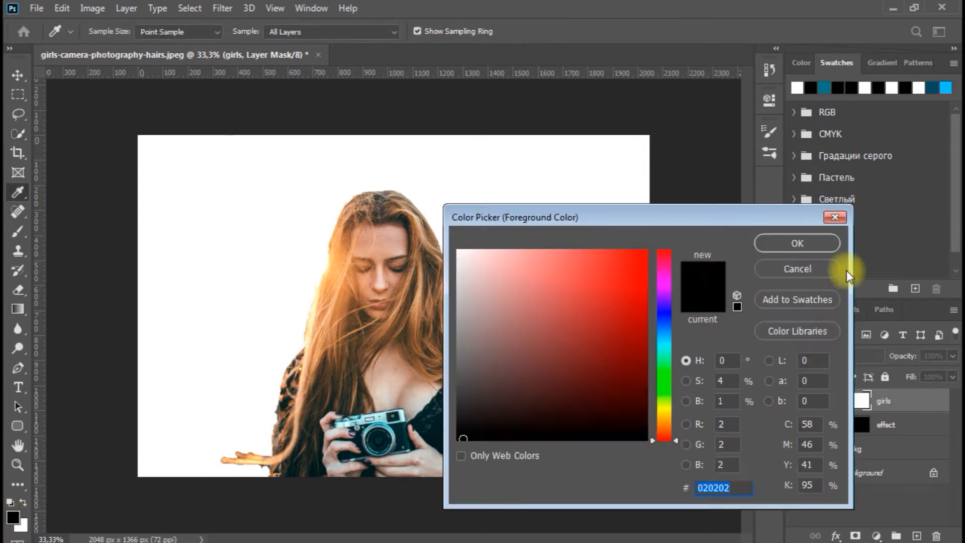
click(797, 243)
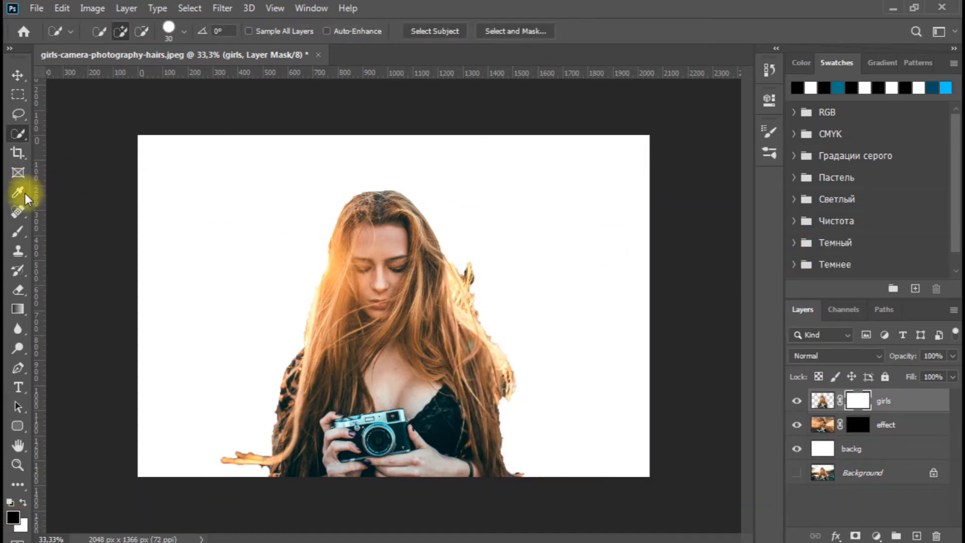
click(20, 231)
right_click(20, 231)
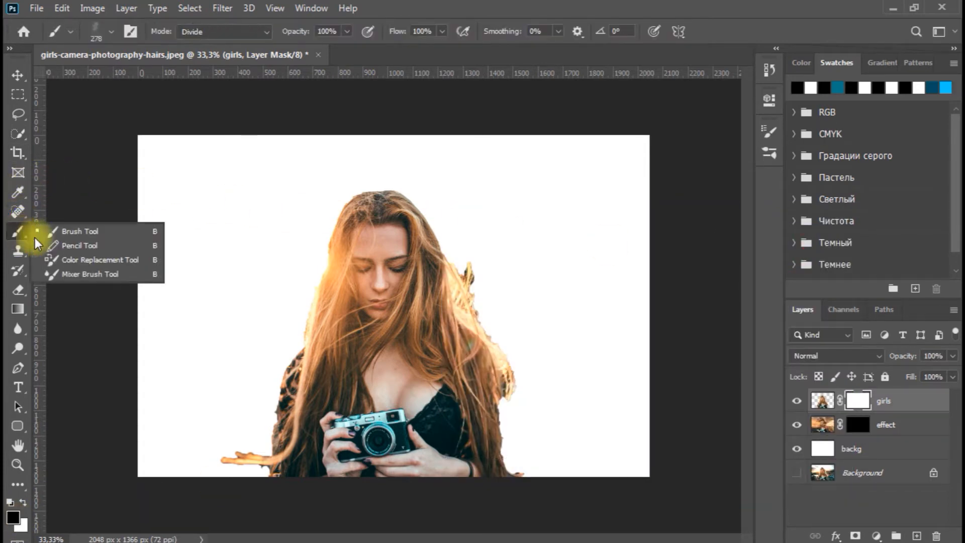
click(83, 231)
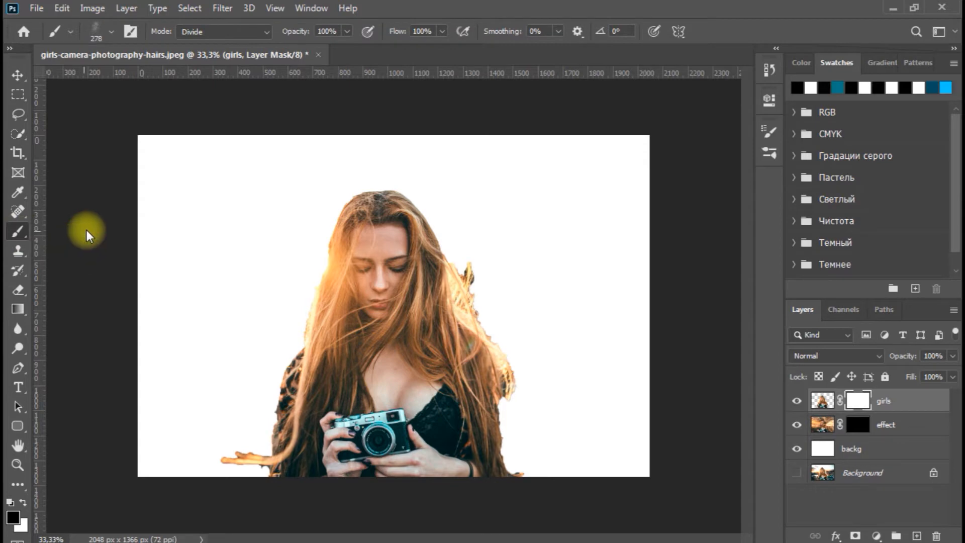
Choose a 2500 px scattered-particle brush tip in Dissolve mode and reduce its size to 308 px
click(135, 31)
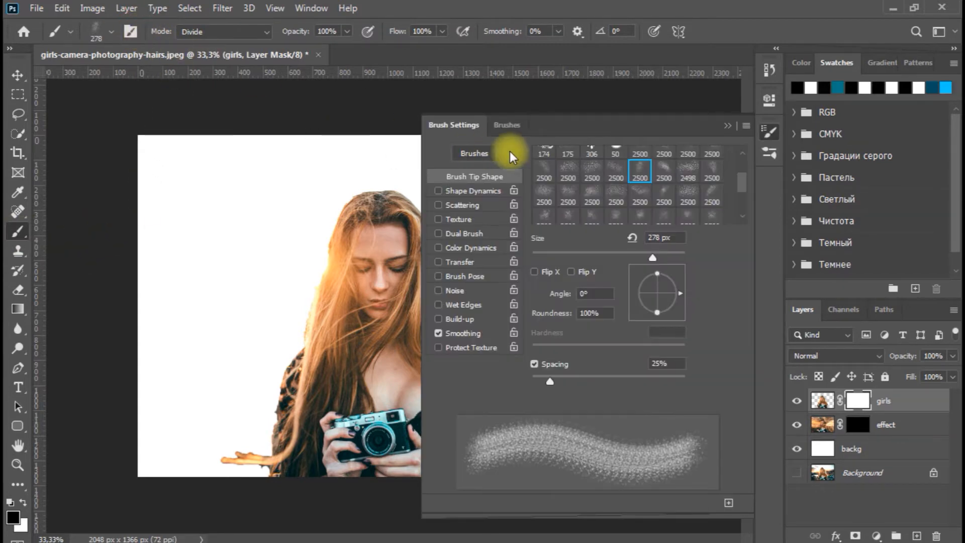
click(617, 172)
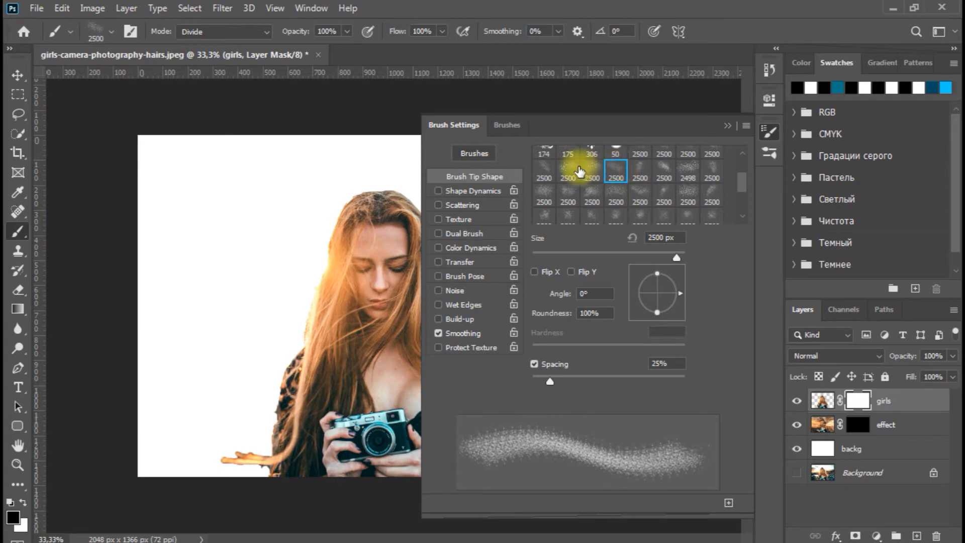
click(667, 205)
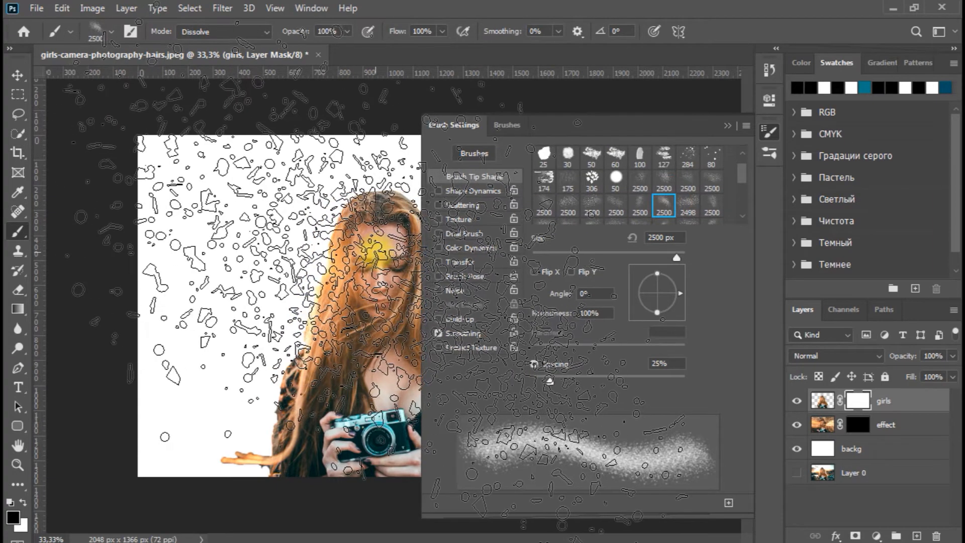
click(616, 206)
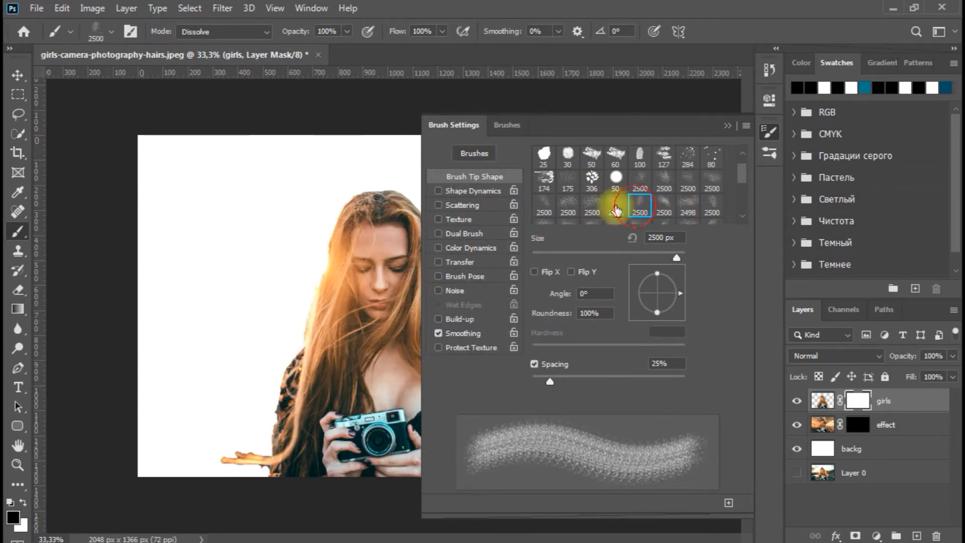
click(592, 206)
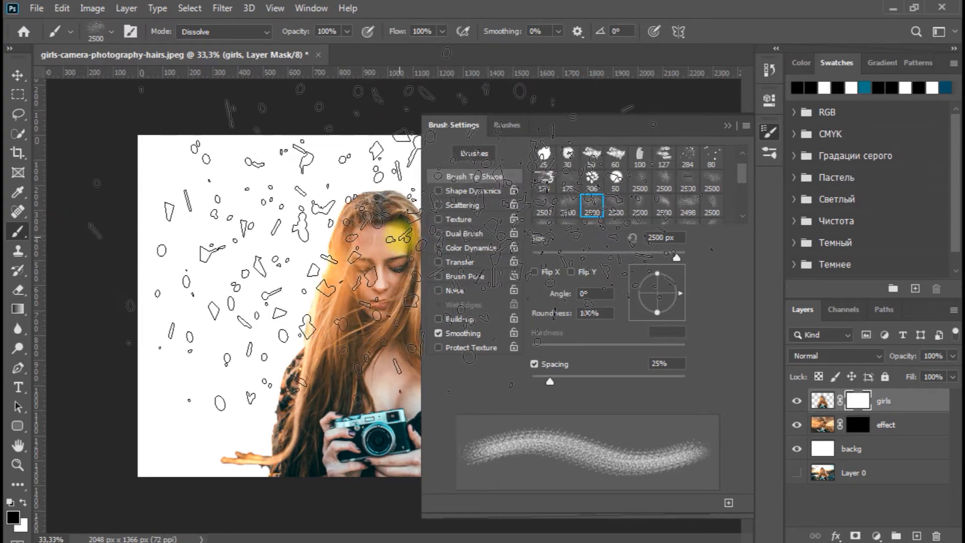
click(576, 208)
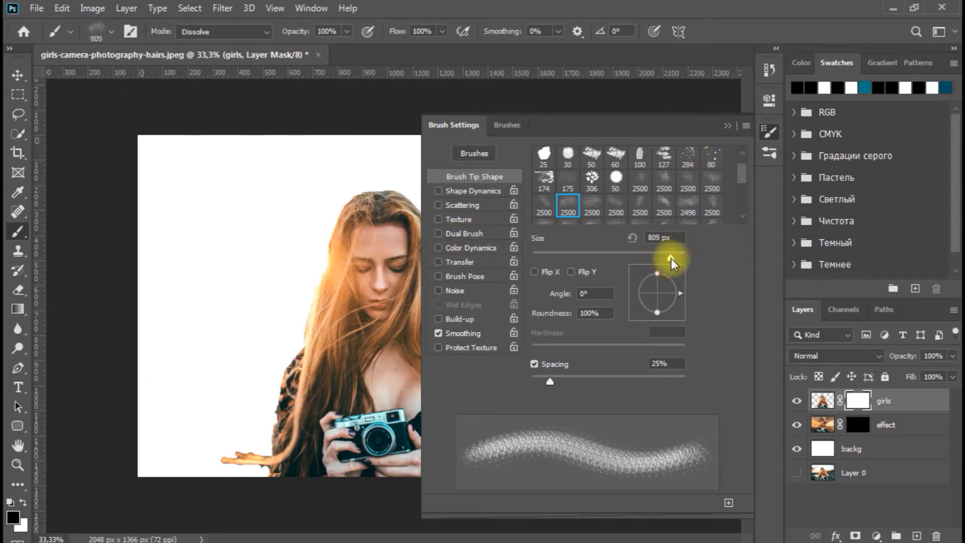
drag(653, 258, 646, 261)
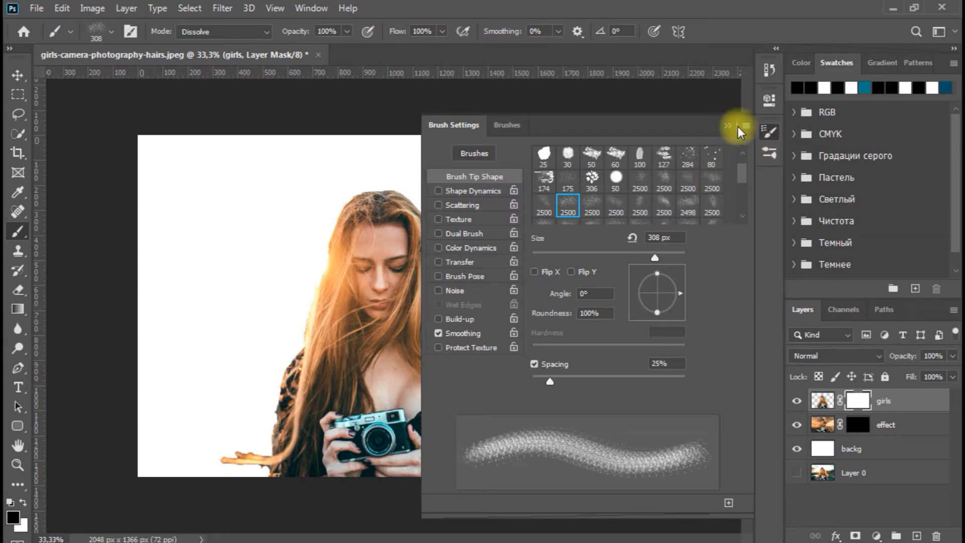
click(738, 127)
Dab black particles on the girls layer mask across the top of the woman's hair
click(404, 198)
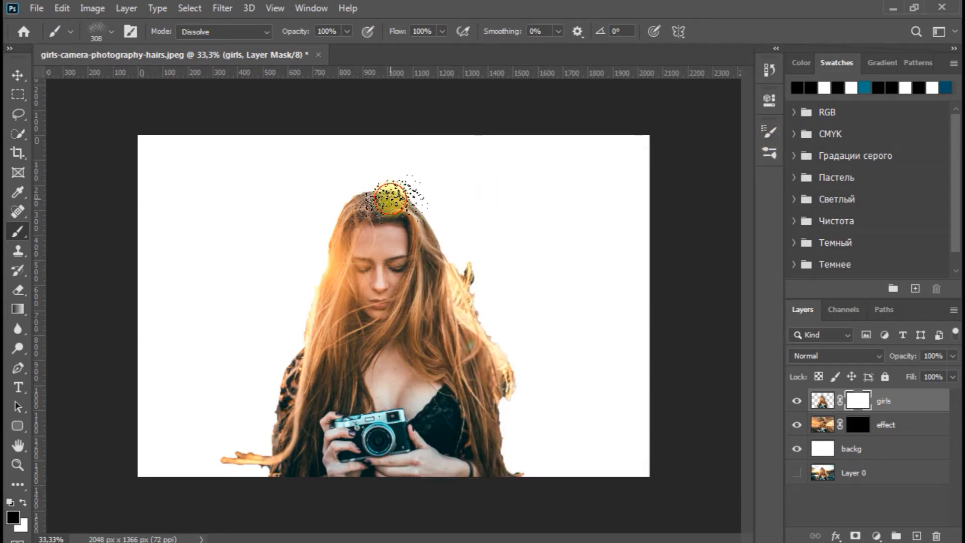
ctrl+click(392, 201)
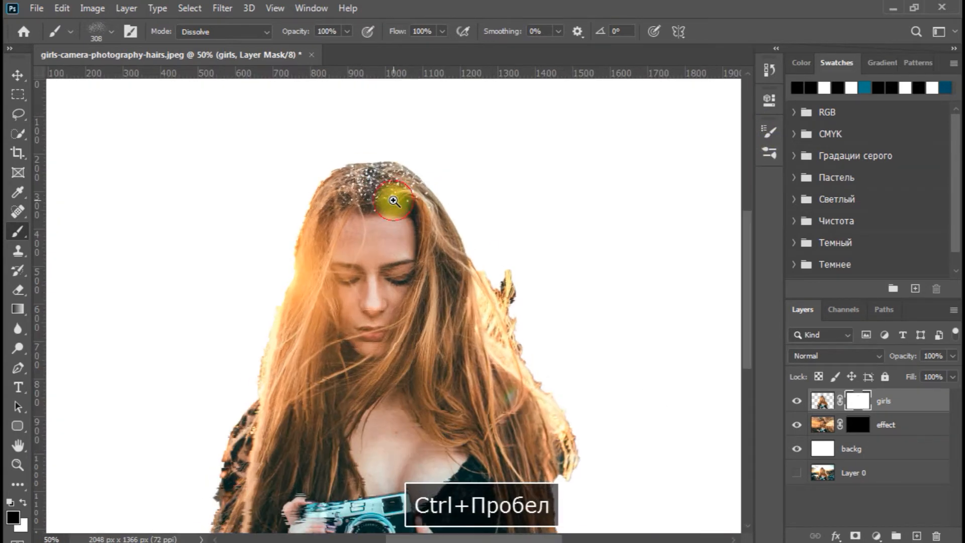
ctrl+click(415, 200)
drag(416, 201, 397, 216)
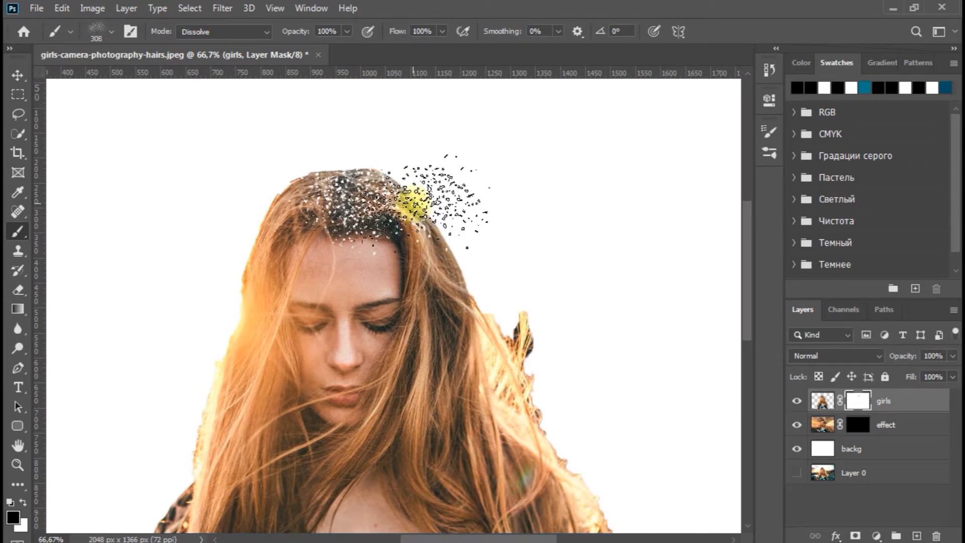
Rotate the particle brush tip to an angle of -22°
right_click(416, 204)
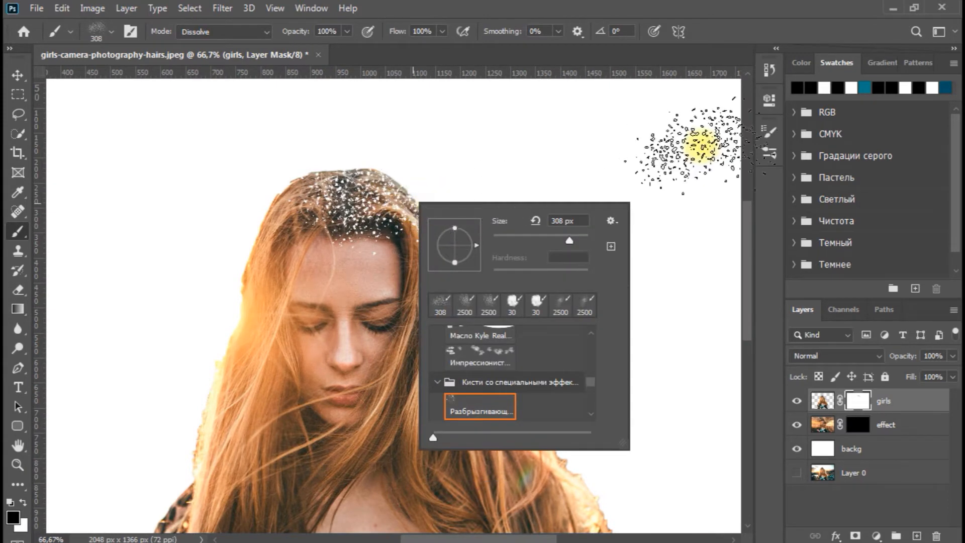
click(765, 134)
click(766, 134)
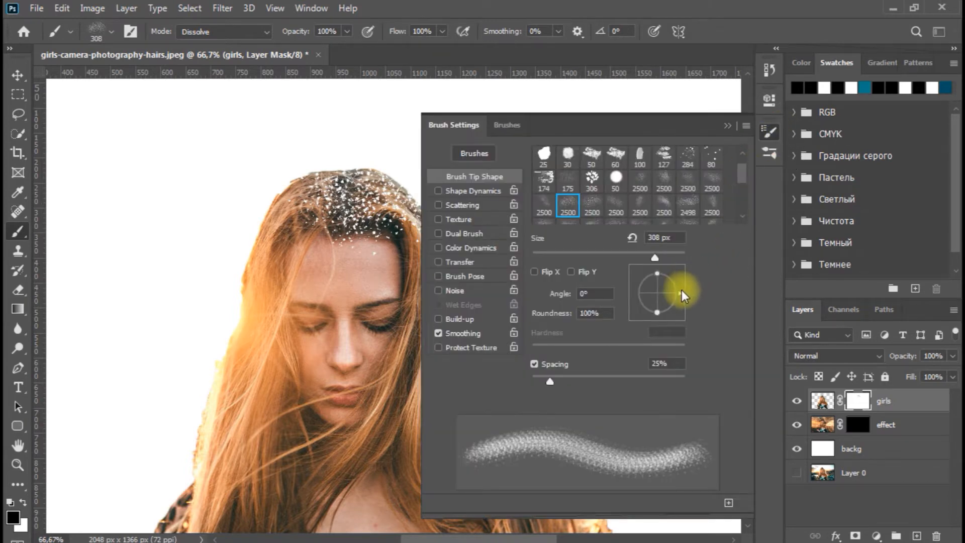
drag(681, 288, 683, 304)
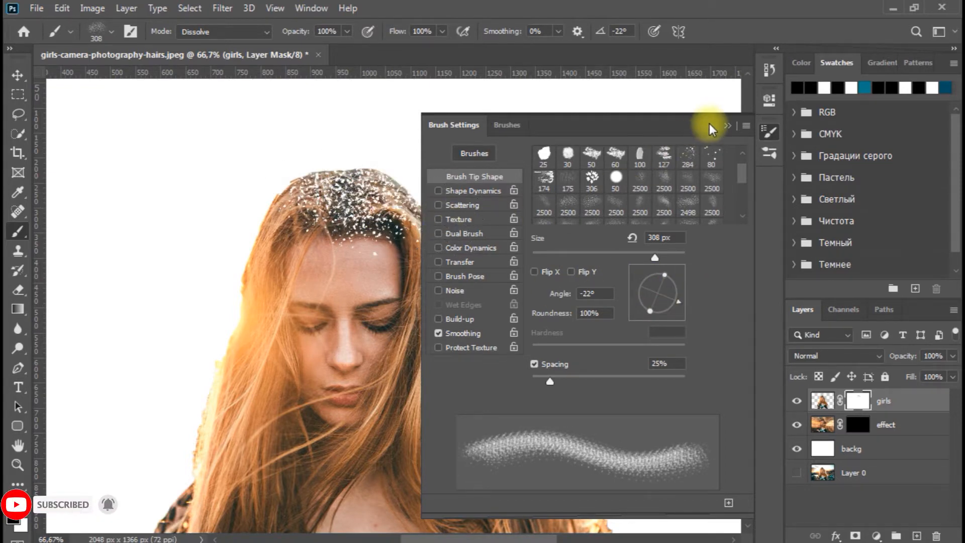
click(727, 128)
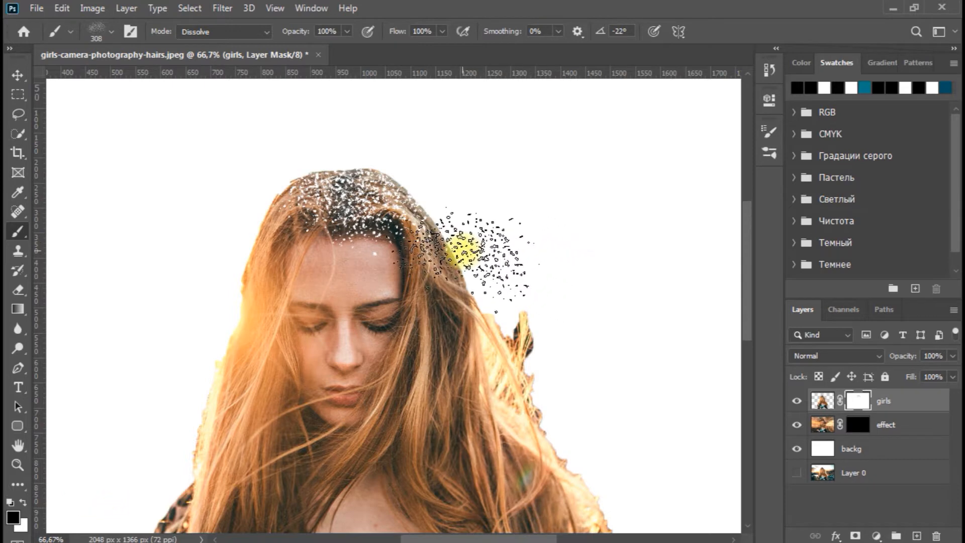
Paint particles on the girls mask down the hair on the image's right side to the lower edge
drag(480, 280, 495, 336)
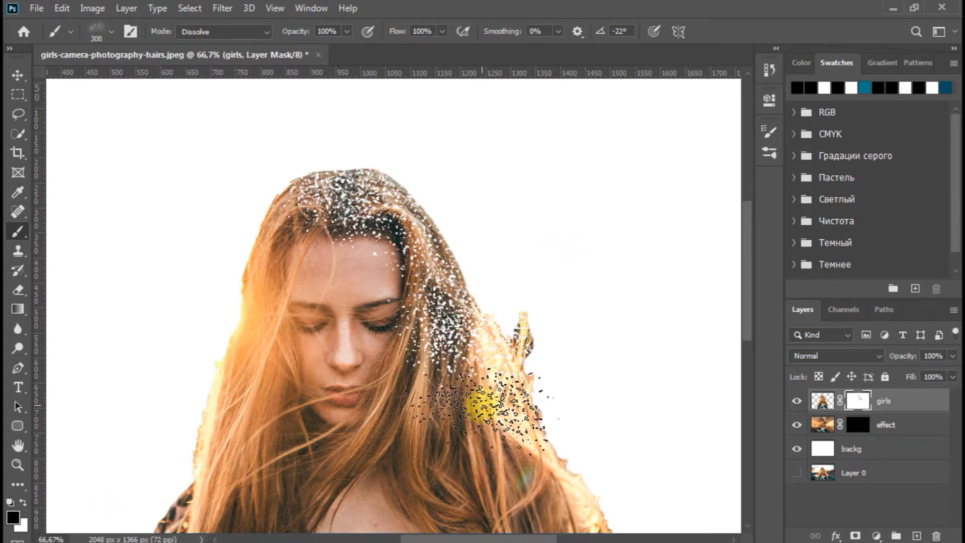
key(space)
mouse_move(485, 399)
mouse_down()
mouse_move(504, 382)
mouse_move(490, 222)
mouse_move(479, 213)
mouse_move(505, 236)
mouse_move(517, 353)
mouse_move(520, 287)
mouse_move(486, 243)
mouse_move(533, 318)
mouse_move(528, 404)
mouse_move(514, 377)
mouse_move(517, 308)
mouse_up()
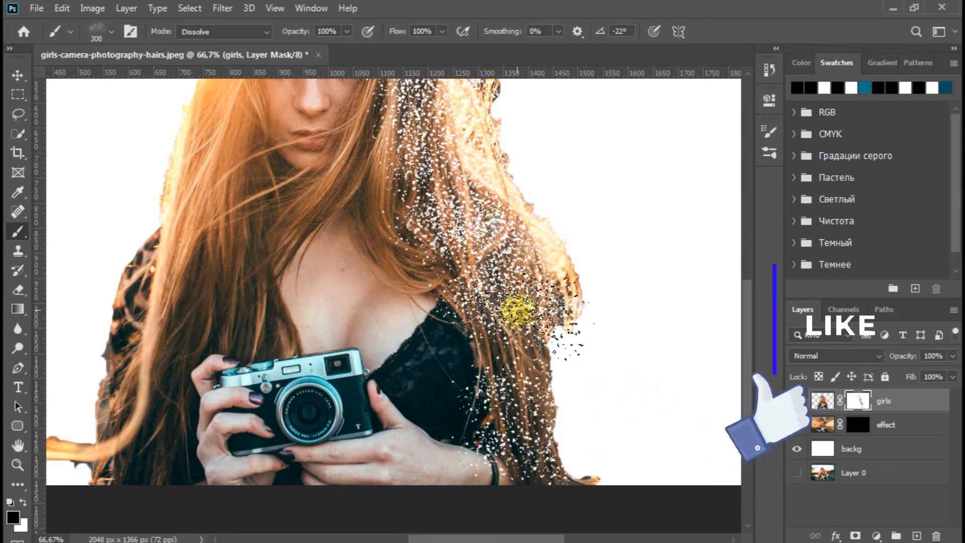
Enlarge the brush to 480 px and dab larger particles over the right-hand hair, black top and forearm
right_click(520, 306)
drag(674, 338, 677, 338)
mouse_move(515, 291)
mouse_down()
mouse_move(504, 383)
mouse_move(481, 439)
mouse_move(513, 449)
mouse_up()
drag(518, 205, 625, 384)
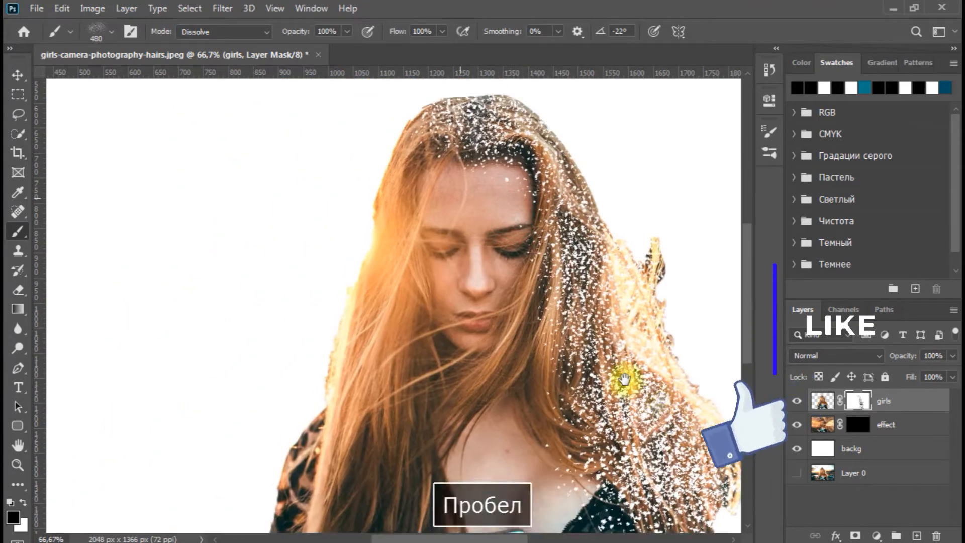
Switch to the 2498 px particle brush tip and set its size to 259 px
click(769, 132)
click(688, 206)
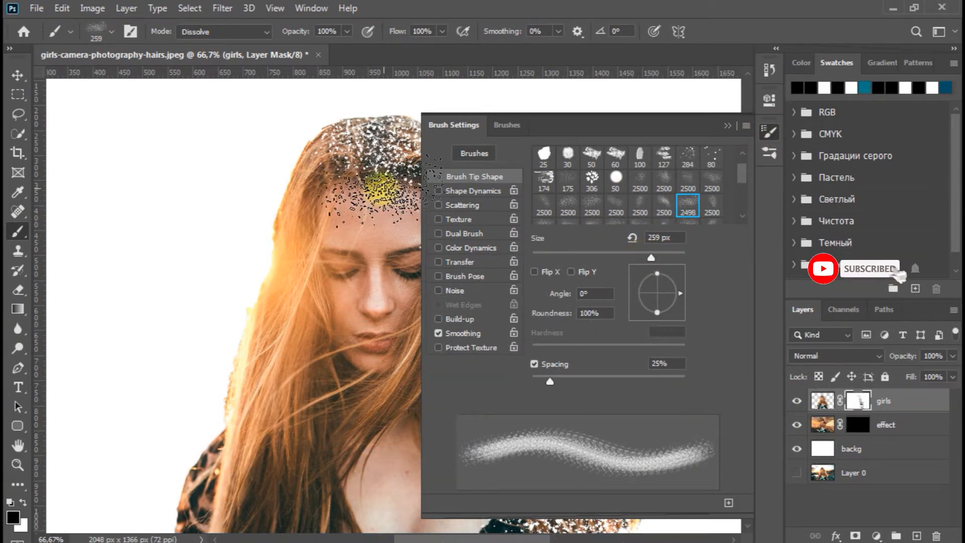
drag(334, 250, 352, 146)
click(728, 126)
mouse_move(559, 324)
mouse_down()
mouse_move(545, 263)
mouse_move(595, 280)
mouse_up()
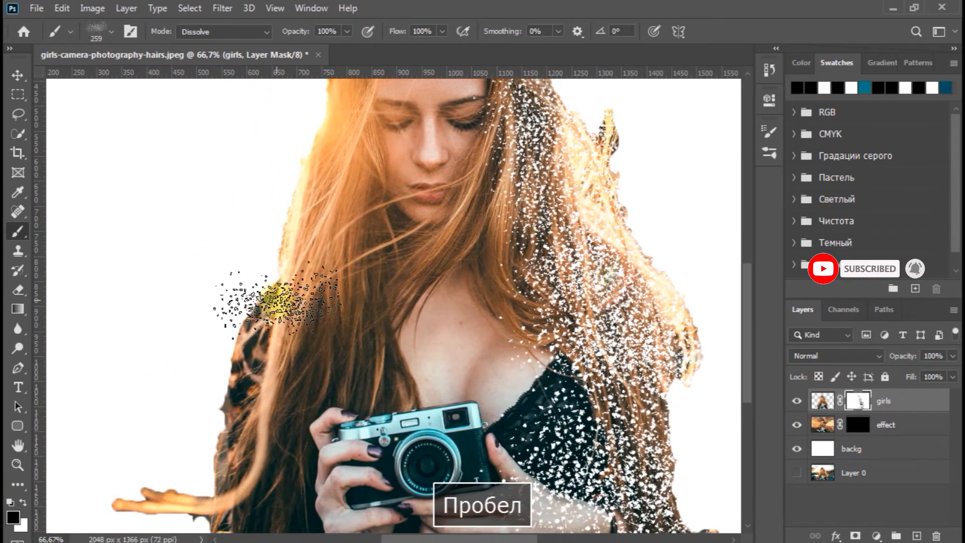
Set the brush angle to 35° and paint particles on the mask over the left-hand hair, sleeve and crown
click(769, 129)
mouse_move(679, 292)
mouse_down()
mouse_move(641, 293)
mouse_move(642, 275)
mouse_move(654, 271)
mouse_move(678, 286)
mouse_up()
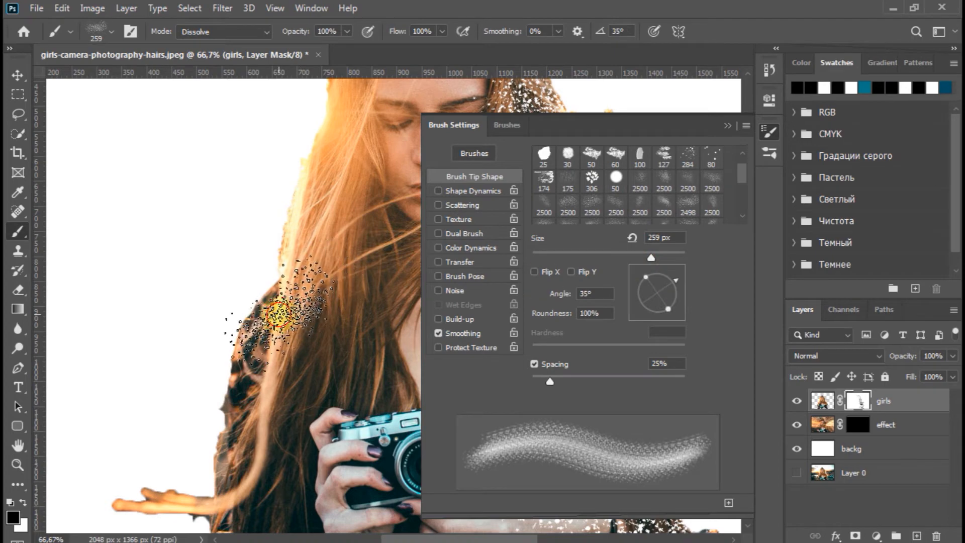
click(729, 126)
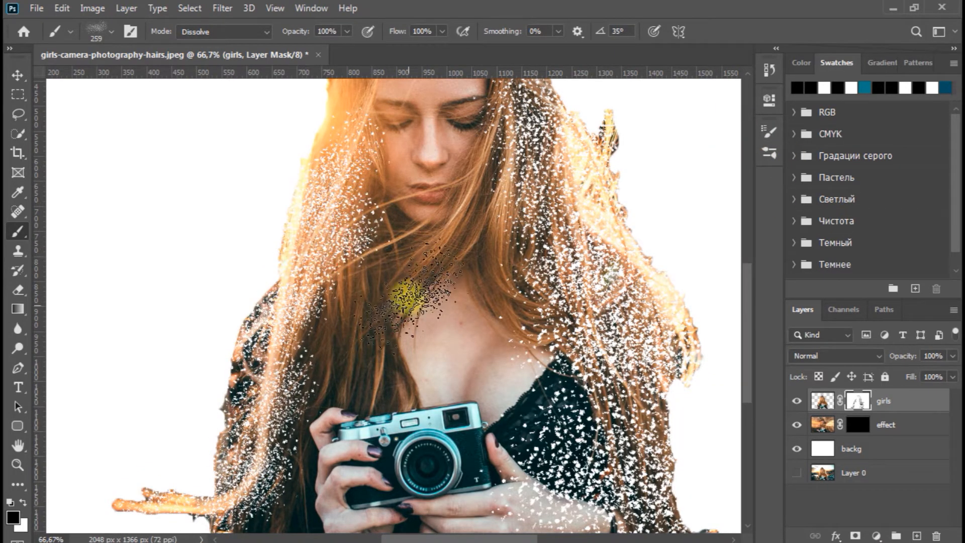
key(space)
drag(332, 100, 355, 280)
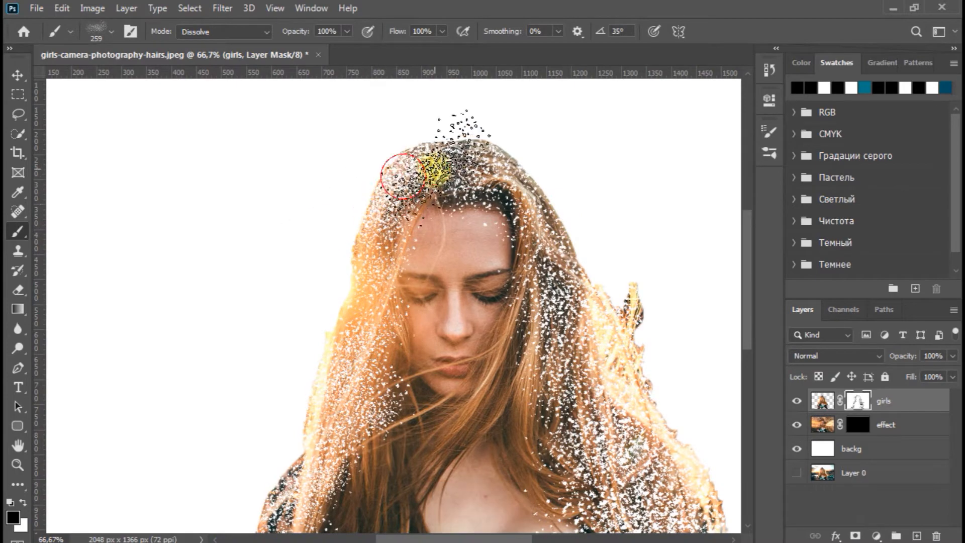
Reselect the 2498 px particle brush tip at 0° and set its size to 376 px
click(769, 132)
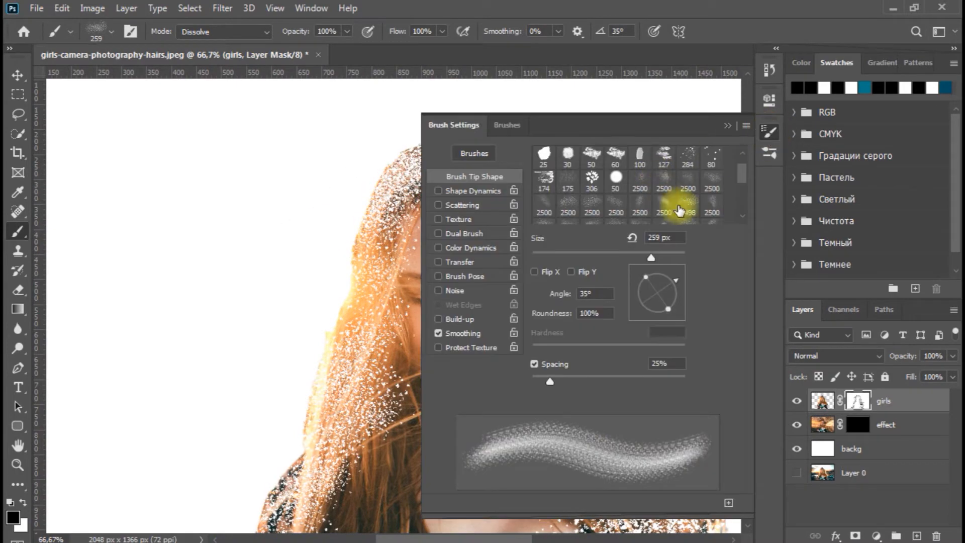
click(680, 211)
click(769, 132)
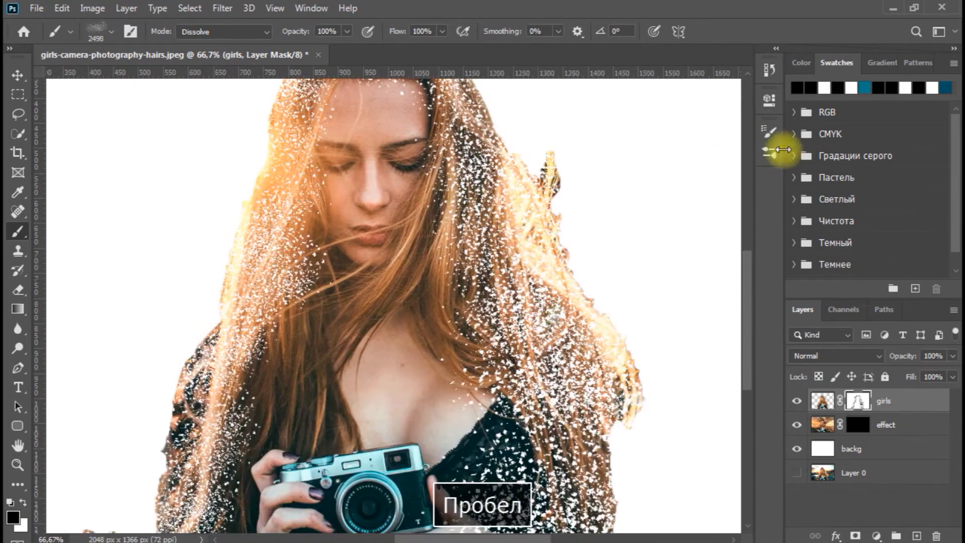
click(769, 132)
key(space)
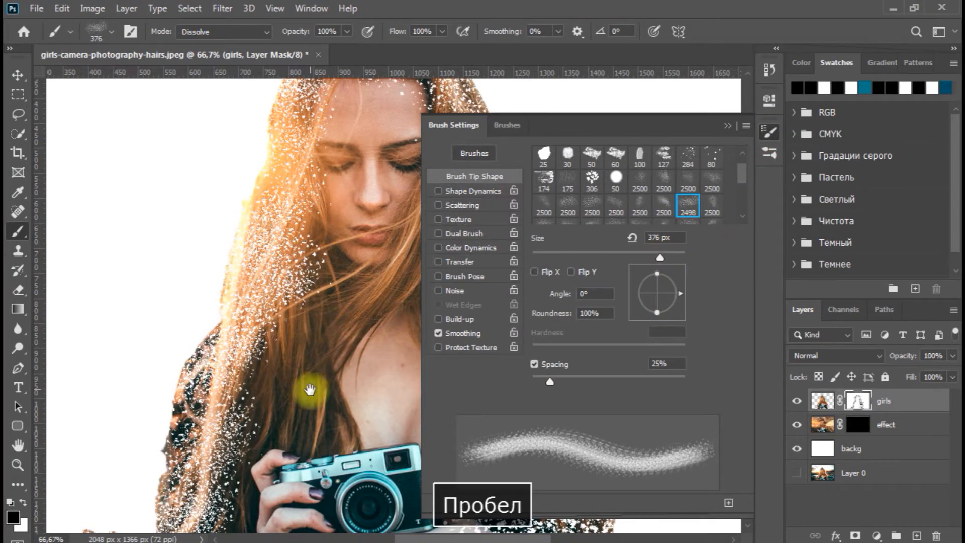
drag(310, 390, 261, 304)
click(727, 127)
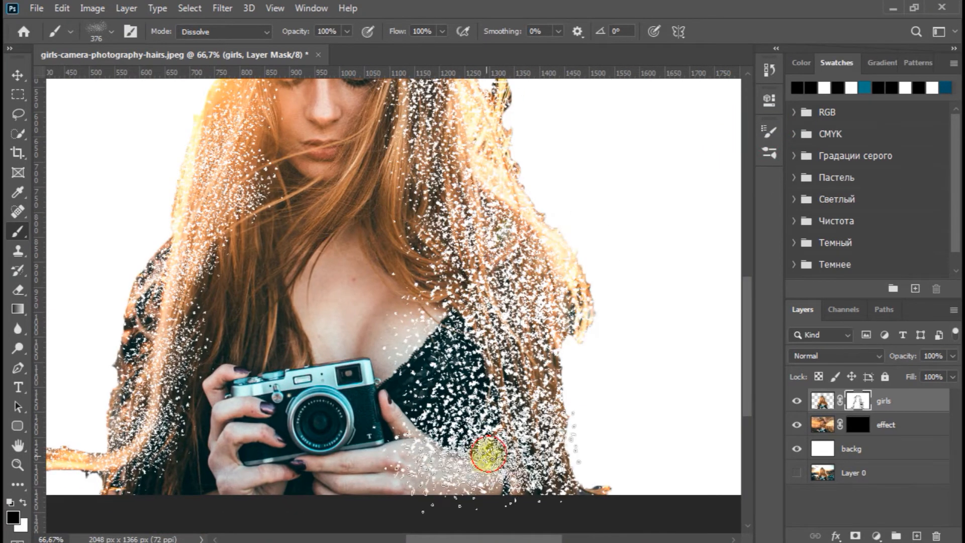
Dab more particles on the girls mask over the left-hand hair, crown and right-hand hair
key(space)
drag(189, 201, 189, 318)
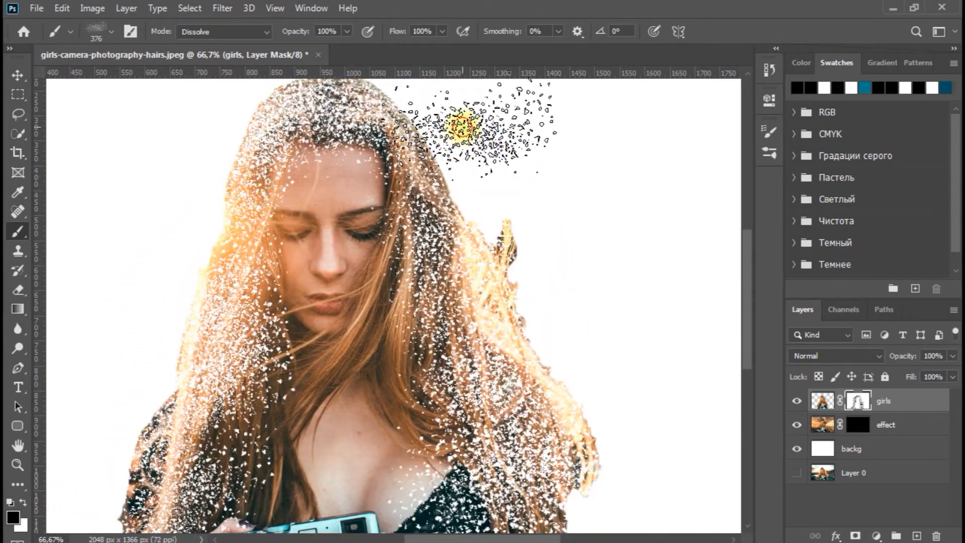
mouse_move(528, 281)
mouse_down()
mouse_move(547, 362)
mouse_move(503, 417)
mouse_move(549, 507)
mouse_move(685, 453)
mouse_up()
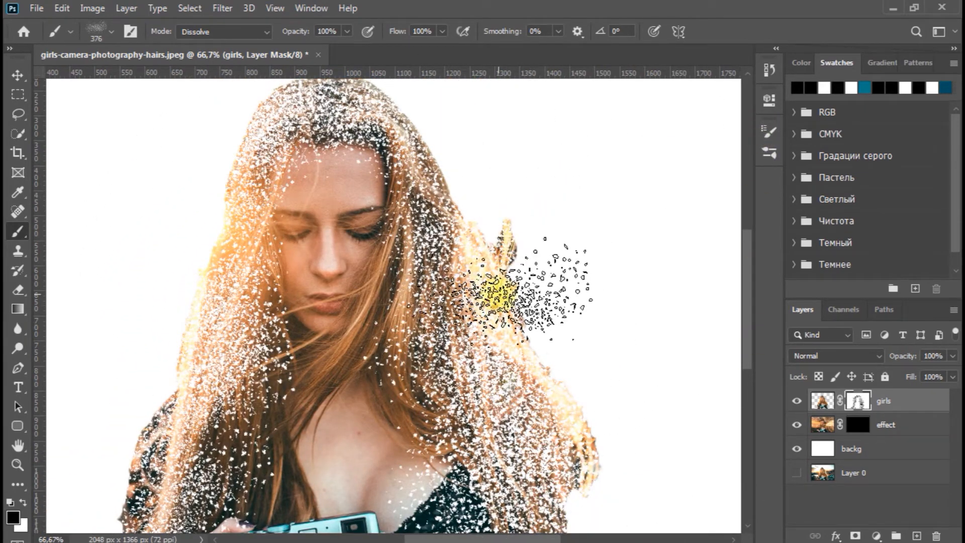
Break up the outer edge of the left-hand hair from the crown to the shoulder with particle dabs on the mask
key(space)
drag(248, 248, 291, 259)
click(263, 228)
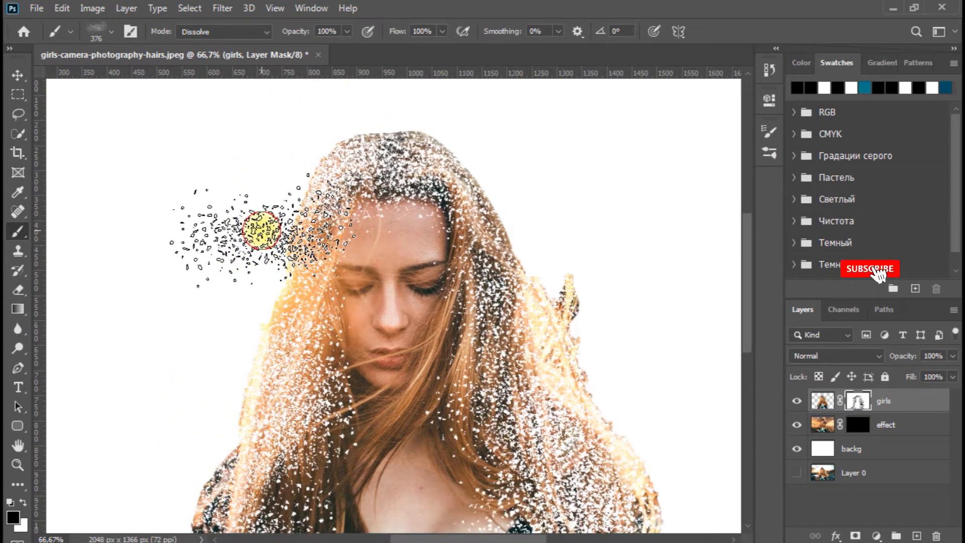
click(312, 190)
click(231, 280)
click(217, 356)
click(235, 422)
click(234, 320)
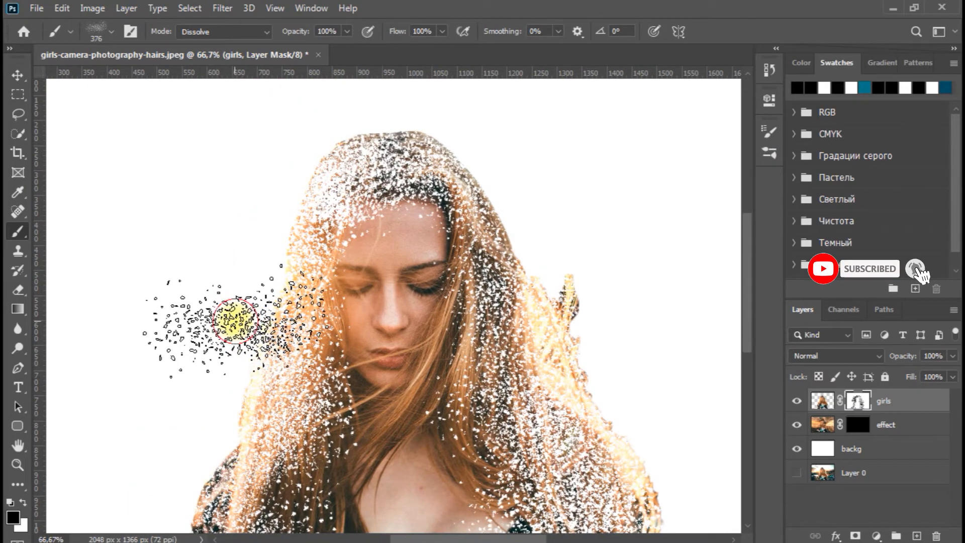
Dab particles on the mask along the lower left hair edge, sleeve and stray strand near the image's lower edge
key(space)
drag(235, 439, 272, 278)
click(259, 244)
click(228, 370)
click(225, 445)
click(195, 495)
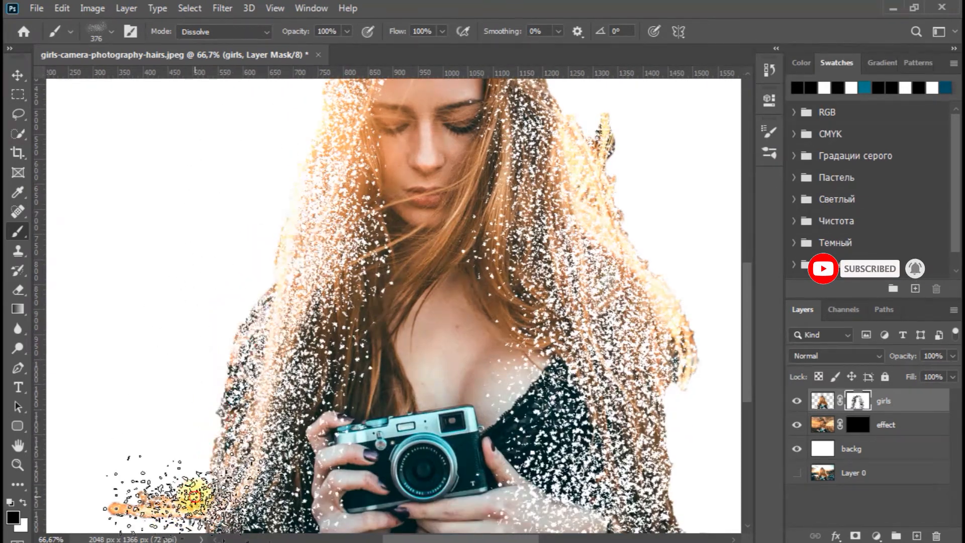
Dab particles on the girls mask along the left-hand shoulder and the lower sleeve edge
click(222, 304)
click(264, 309)
click(238, 477)
Break up the right-hand shoulder, sleeve edge and stray hair strand with particle dabs on the girls mask
key(space)
drag(640, 475, 481, 509)
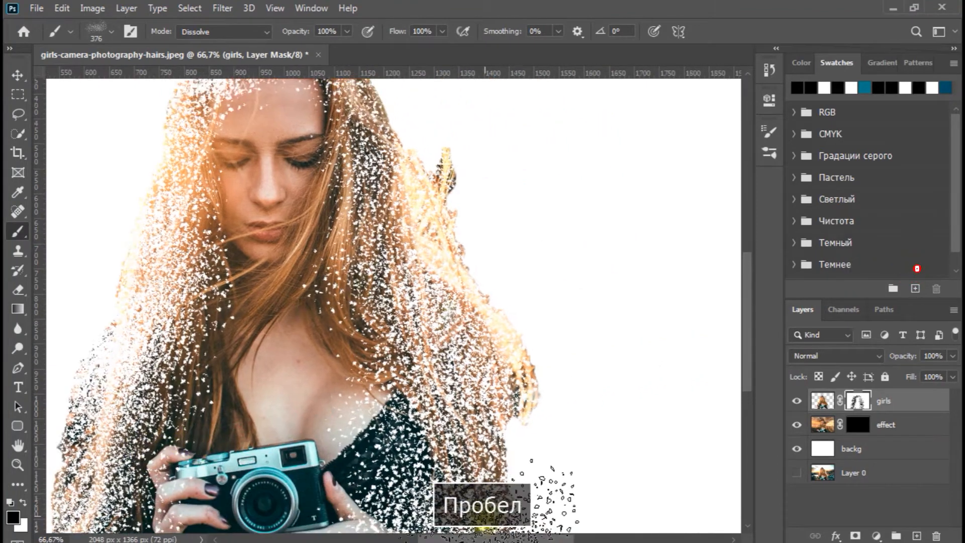
click(495, 400)
click(507, 451)
click(474, 457)
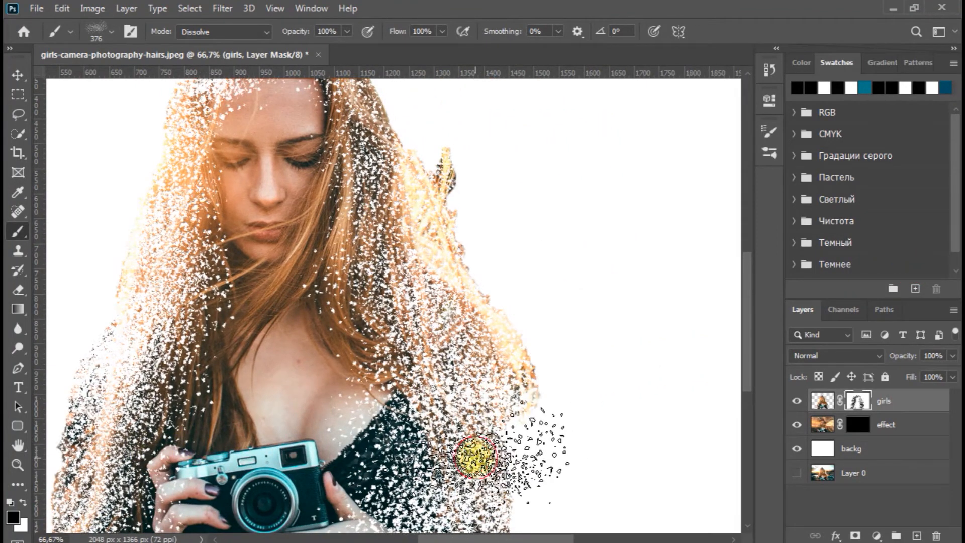
click(421, 230)
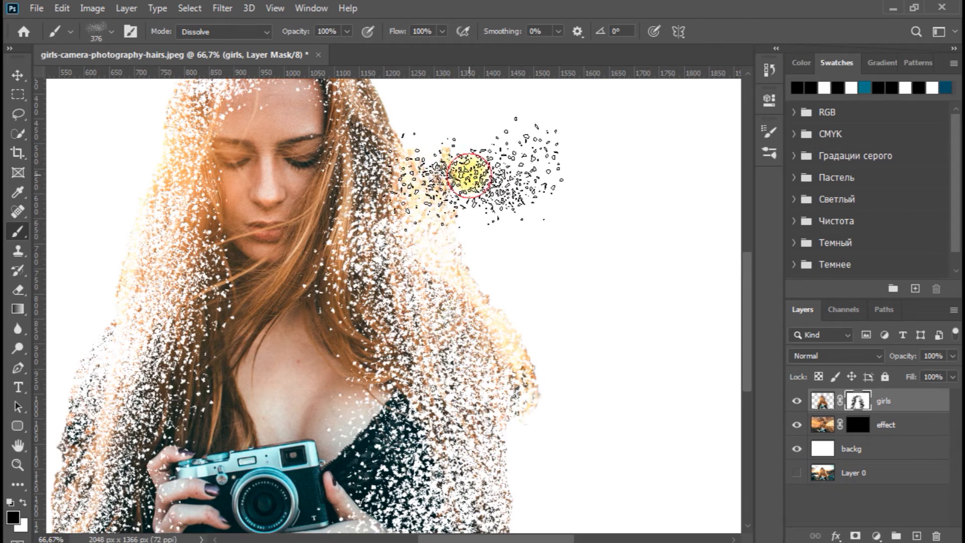
Rotate the brush tip to -65° and dab particles along the upper right-hand hair edge and crown on the girls mask
key(space)
drag(448, 142, 462, 229)
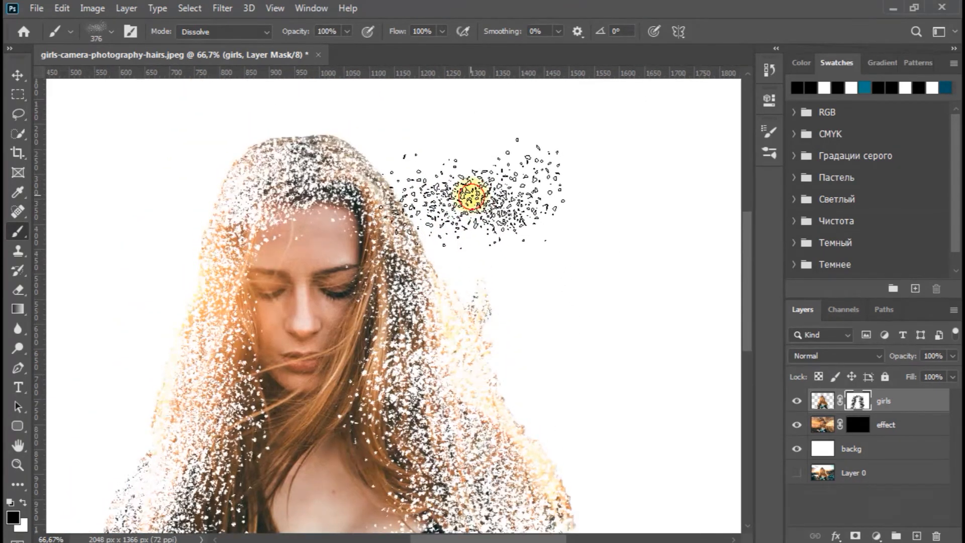
right_click(571, 227)
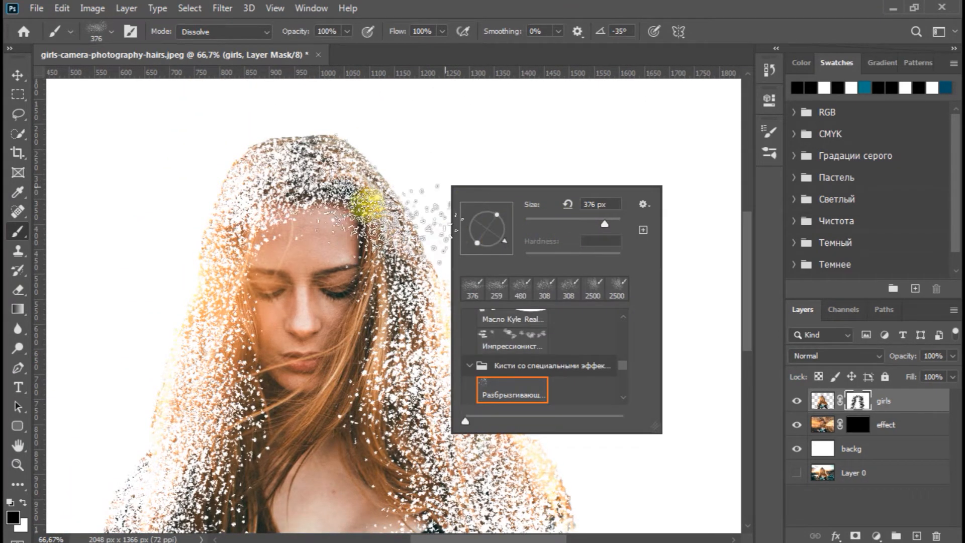
click(411, 203)
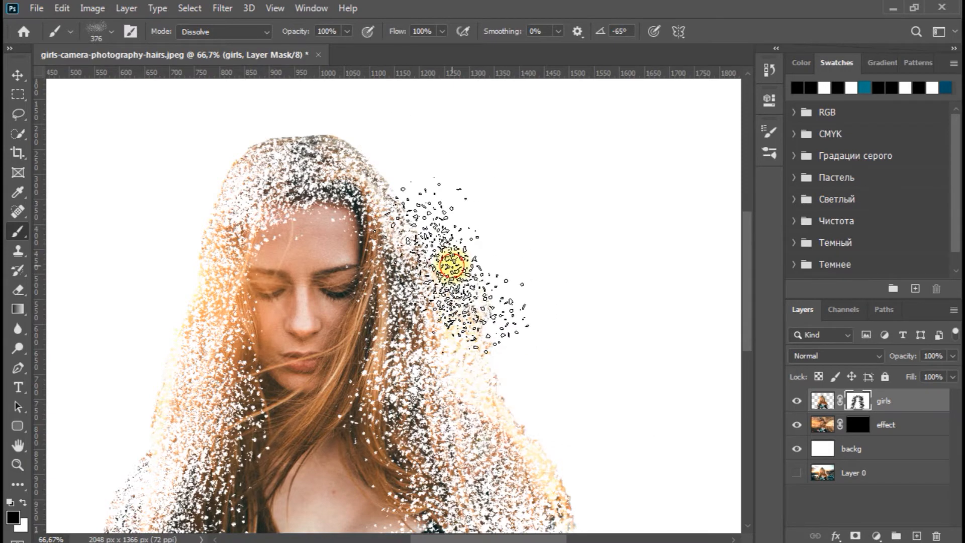
key(space)
drag(418, 187, 447, 257)
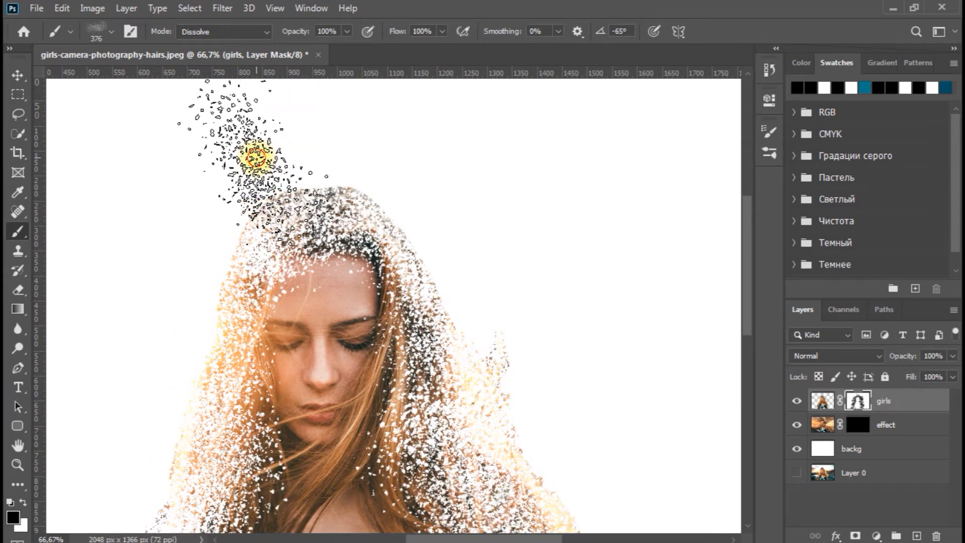
Disperse the outer edge of the right-hand shoulder and sleeve with angled particle dabs on the girls mask
key(space)
drag(345, 464, 311, 222)
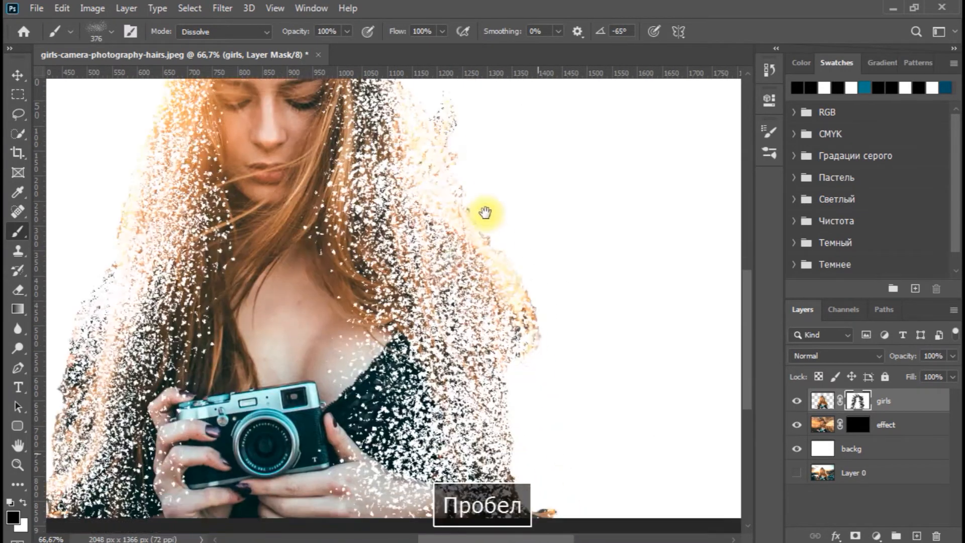
click(510, 275)
click(503, 321)
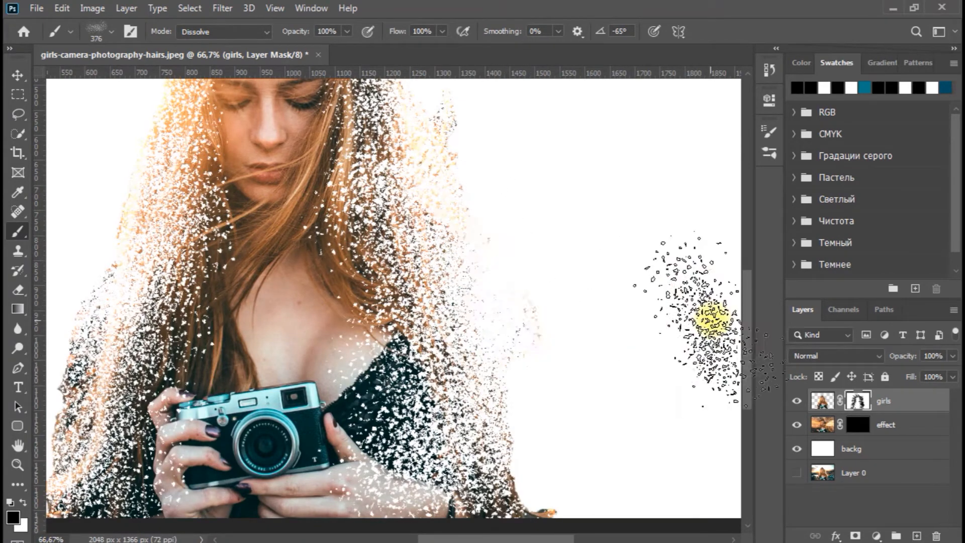
Dissolve the right-hand hair and the top of the head with more angled particle dabs on the girls mask
key(space)
drag(498, 248, 524, 334)
key(space)
drag(442, 224, 477, 324)
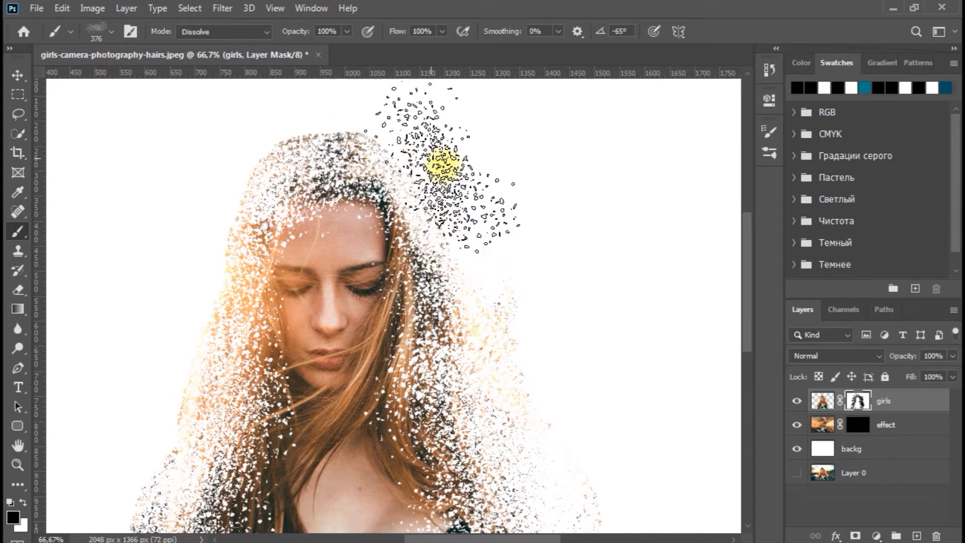
key(space)
drag(478, 291, 517, 329)
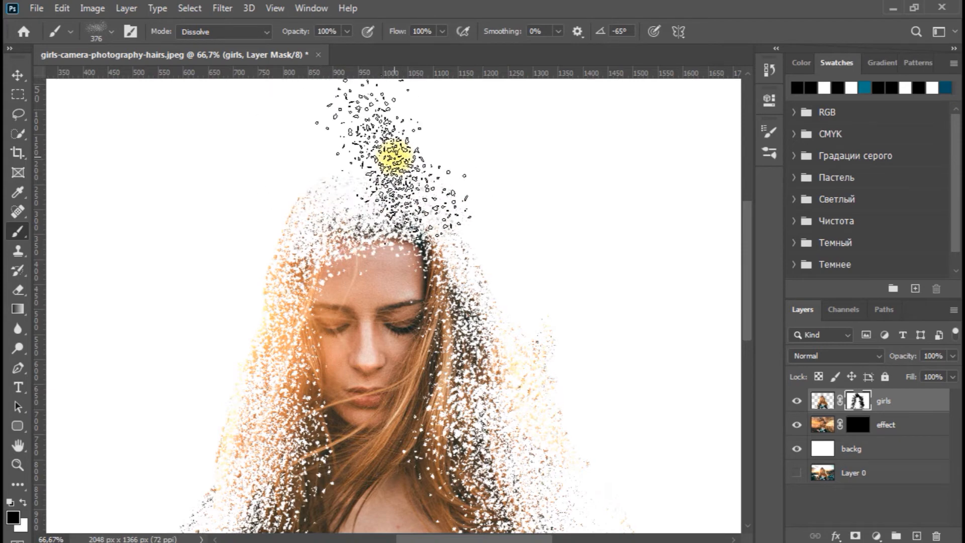
Dab angled particles on the girls mask over the stray strand and sleeve at the image's lower left edge
key(space)
drag(431, 394, 532, 160)
click(270, 358)
click(238, 490)
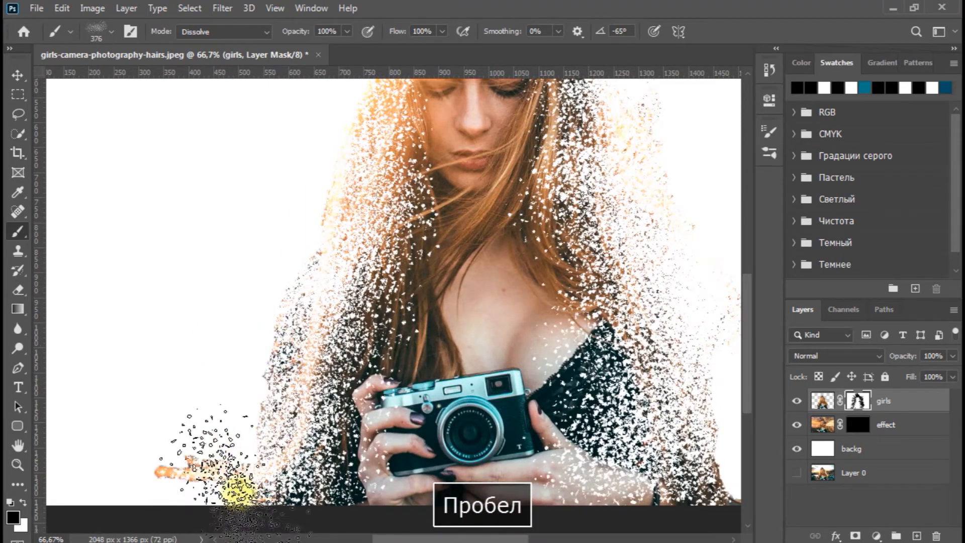
click(224, 476)
click(166, 442)
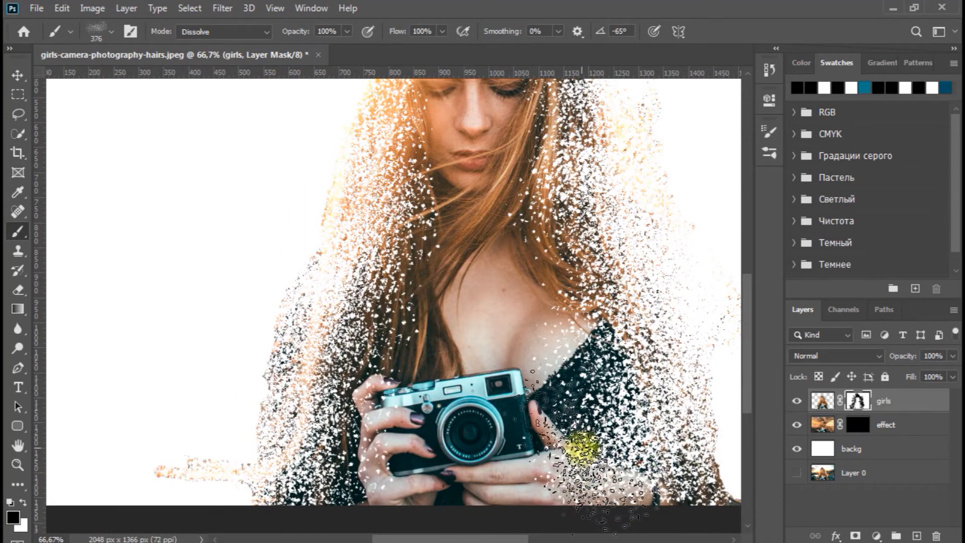
Stamp large white particles around the woman on the effect layer's mask with the 2500 px particle brush at 0°
key(space)
drag(578, 448, 466, 501)
key(ctrl+minus)
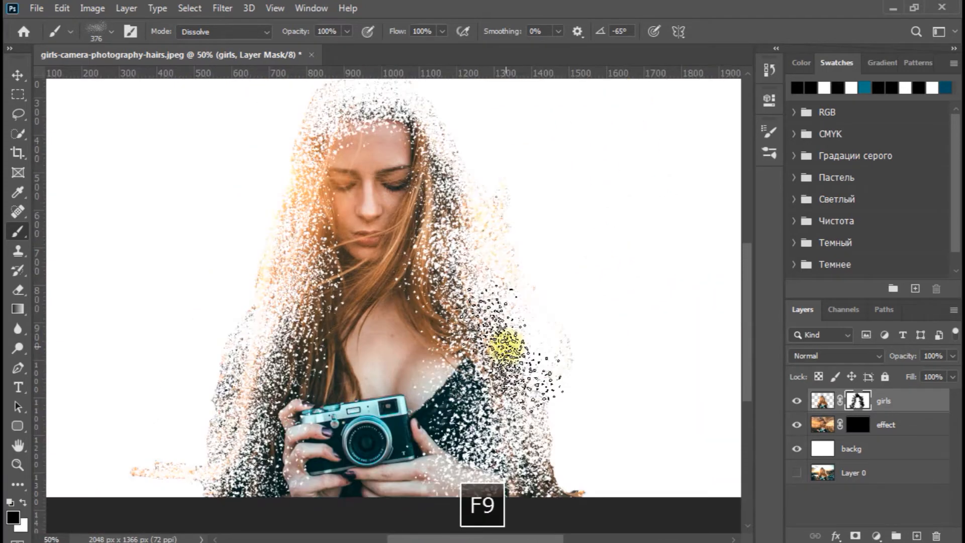
key(ctrl+minus)
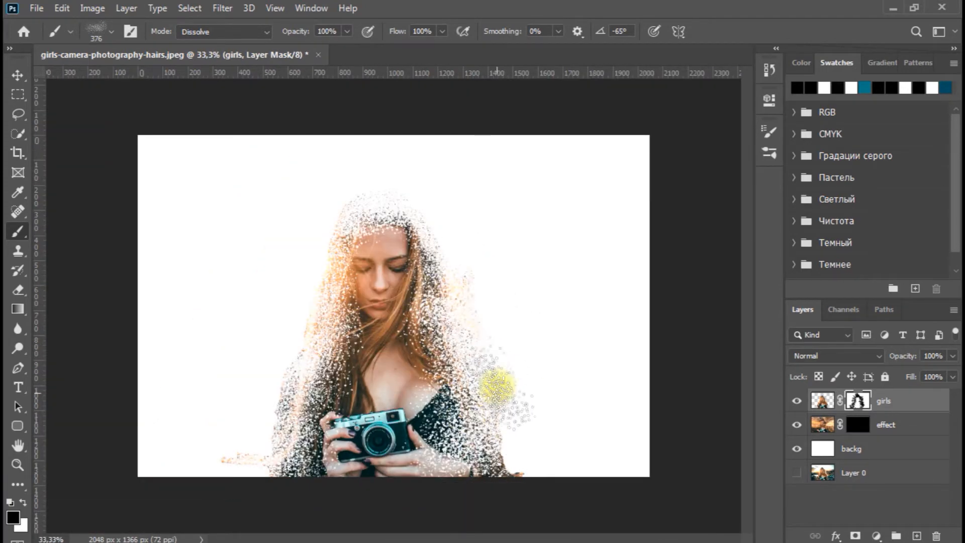
click(857, 425)
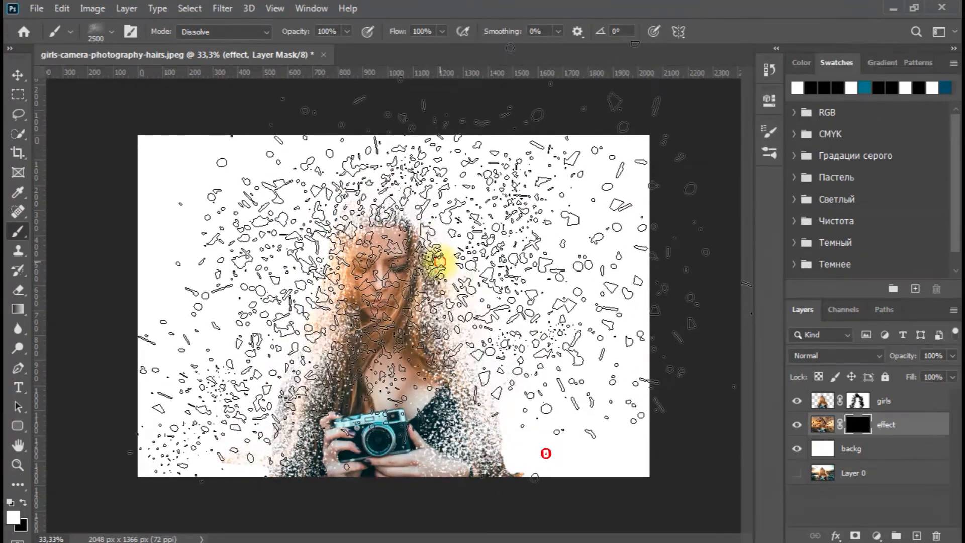
mouse_move(438, 262)
mouse_down()
mouse_move(575, 403)
mouse_move(513, 433)
mouse_move(412, 405)
mouse_up()
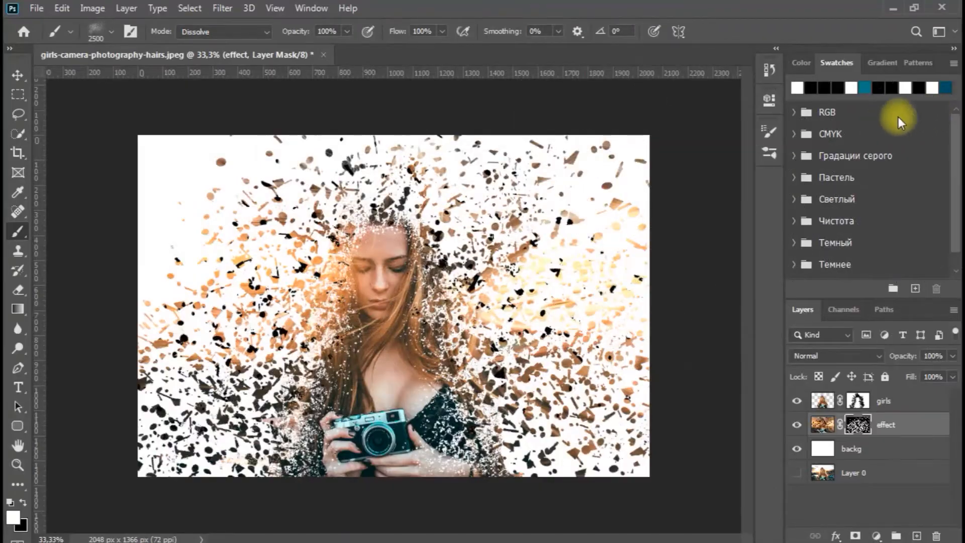
click(425, 128)
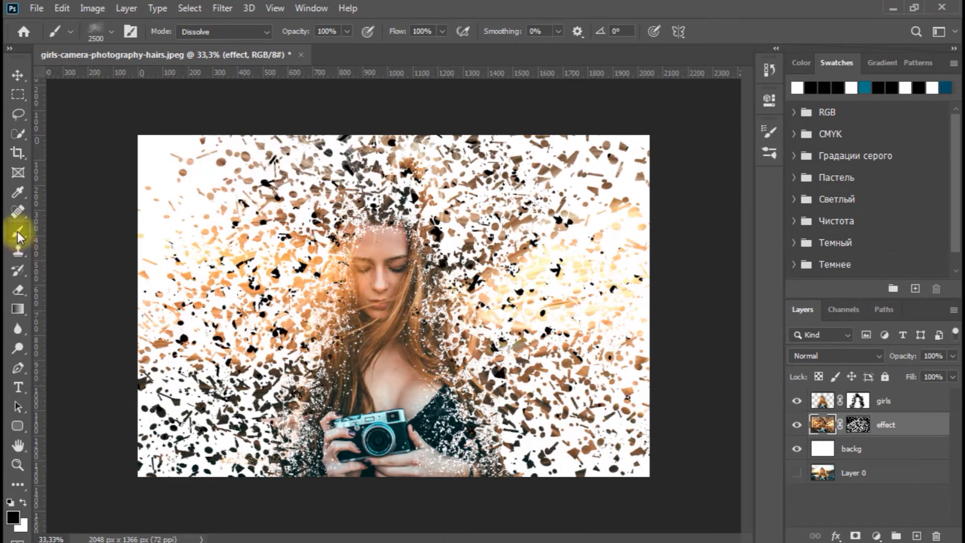
Blend the dark fragments on the effect layer's image into the surrounding colours with a 158 px Mixer Brush
right_click(17, 229)
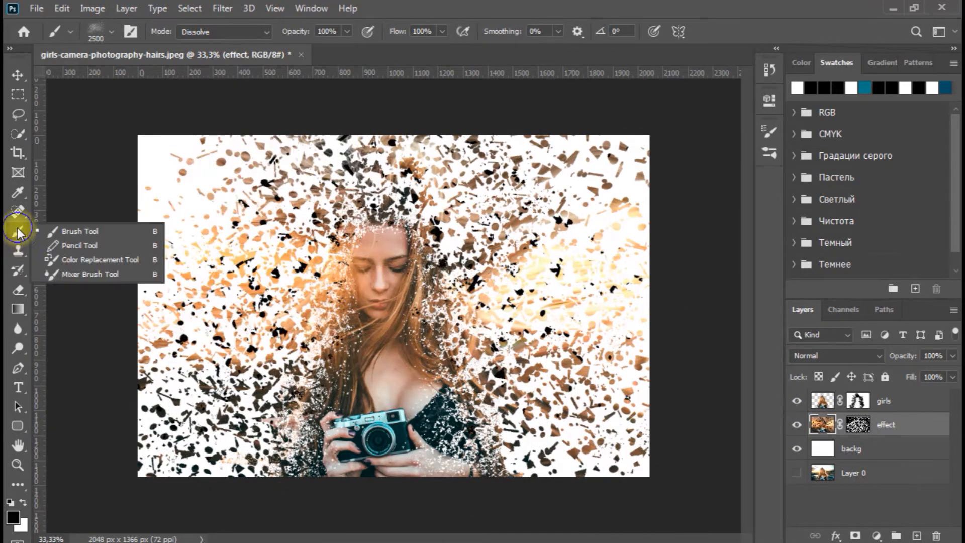
click(96, 273)
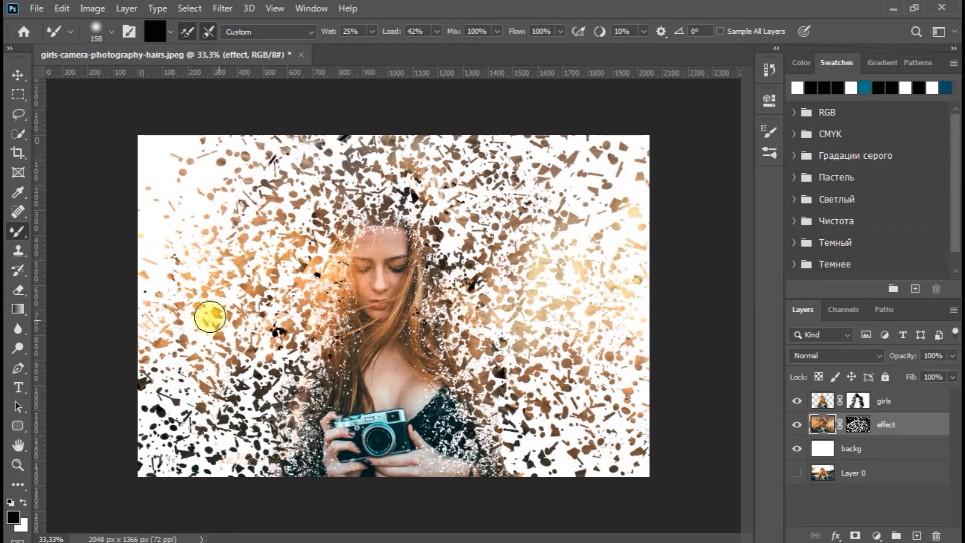
Target the girls layer mask and set up the Brush tool with a hard round tip of 39 px at 100% hardness
click(860, 400)
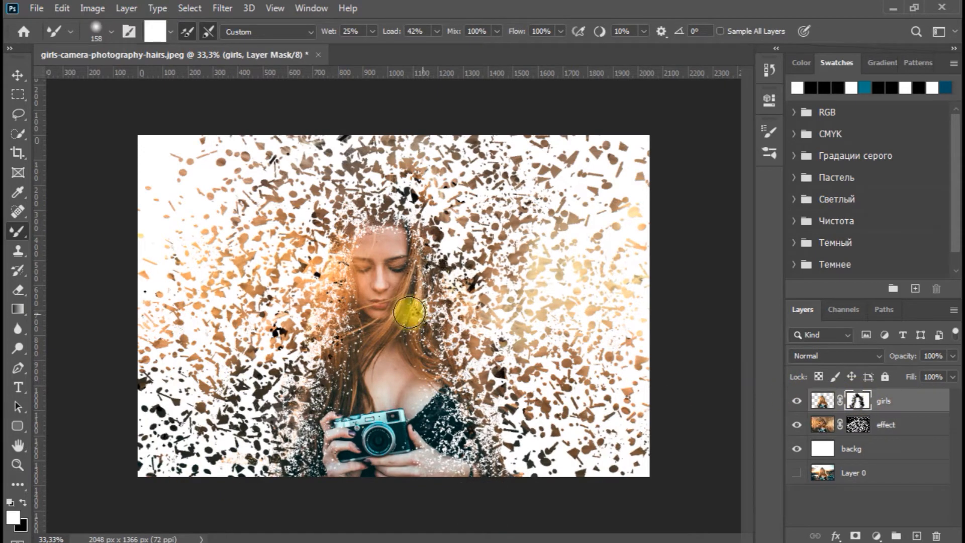
right_click(12, 231)
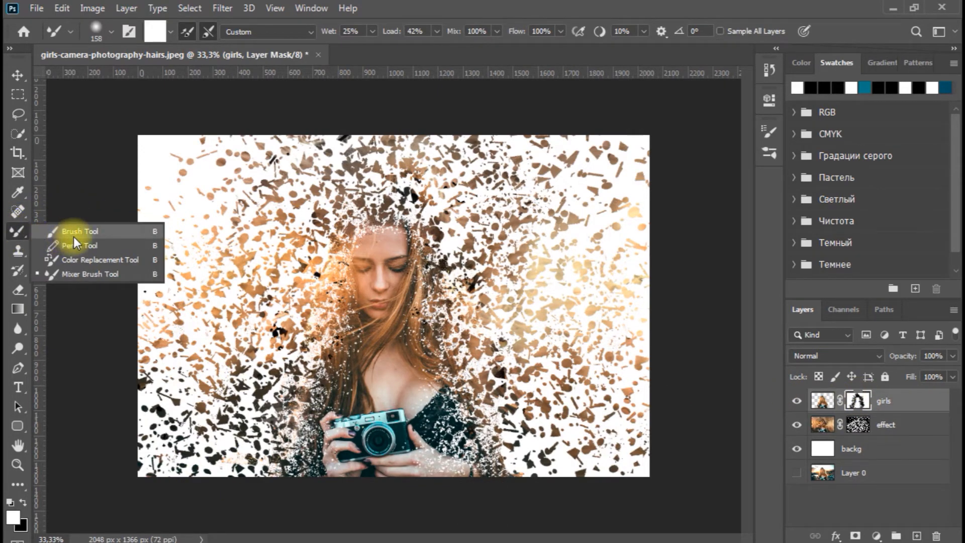
click(74, 233)
click(98, 31)
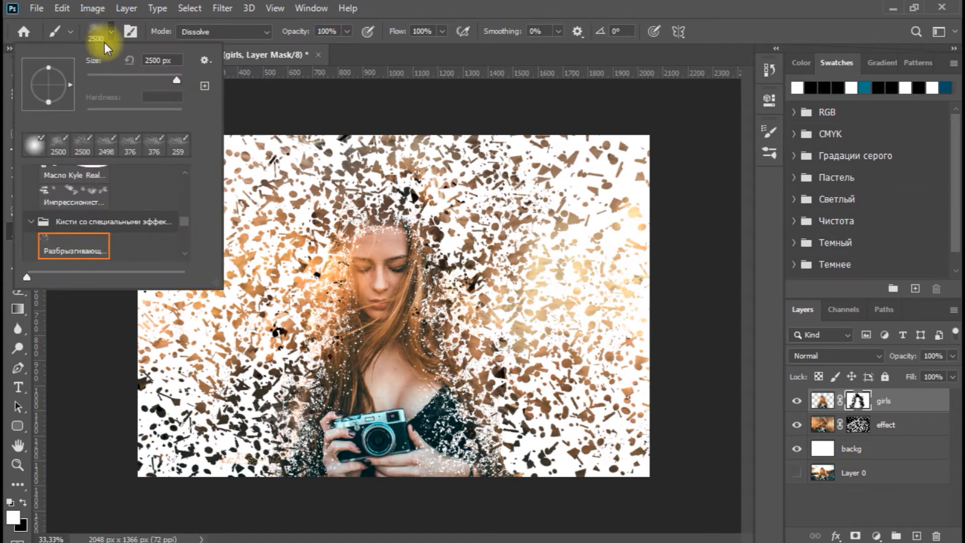
scroll(175, 198, up, 10)
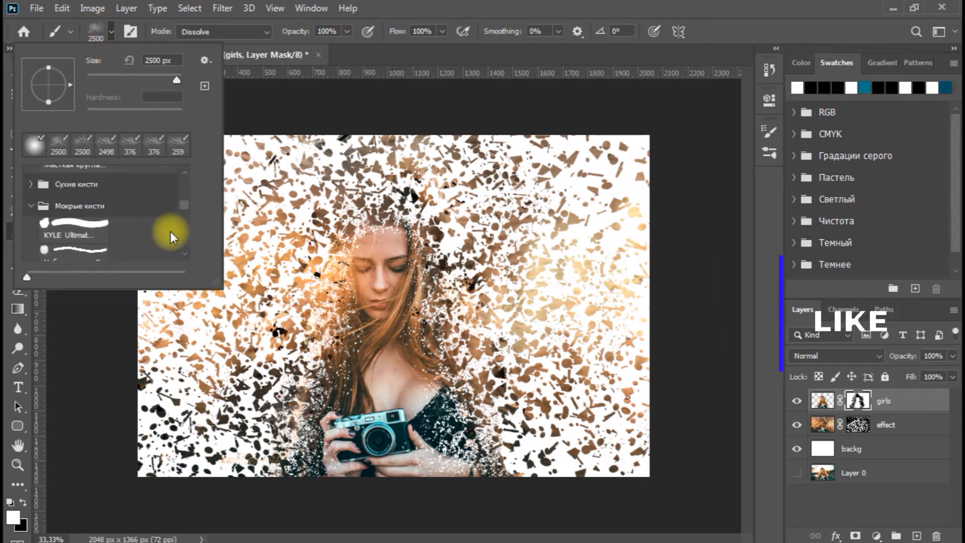
click(116, 235)
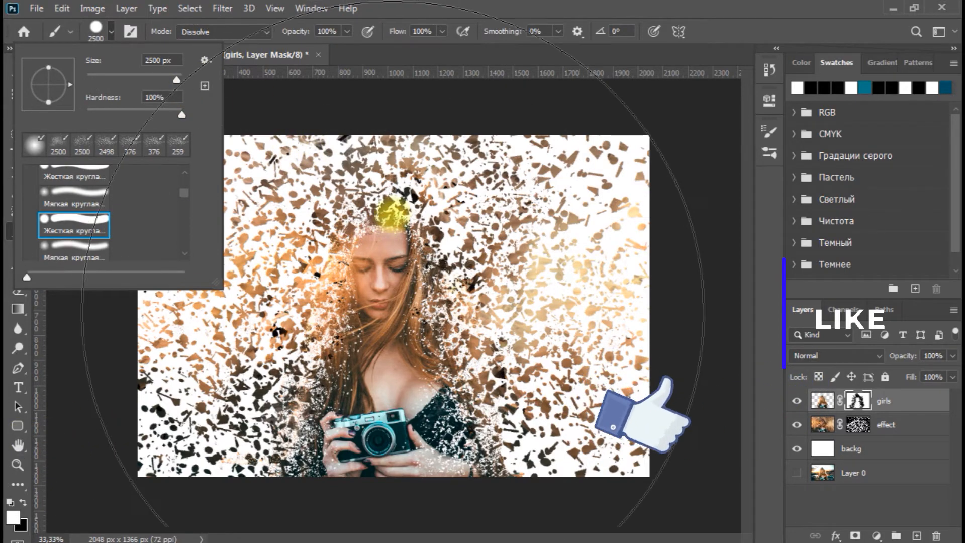
right_click(403, 245)
drag(532, 287, 503, 290)
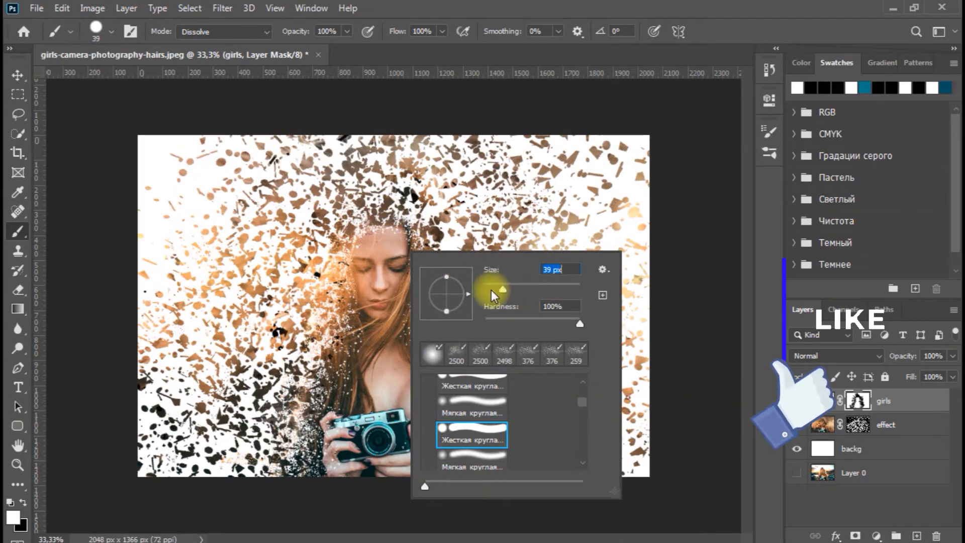
click(374, 262)
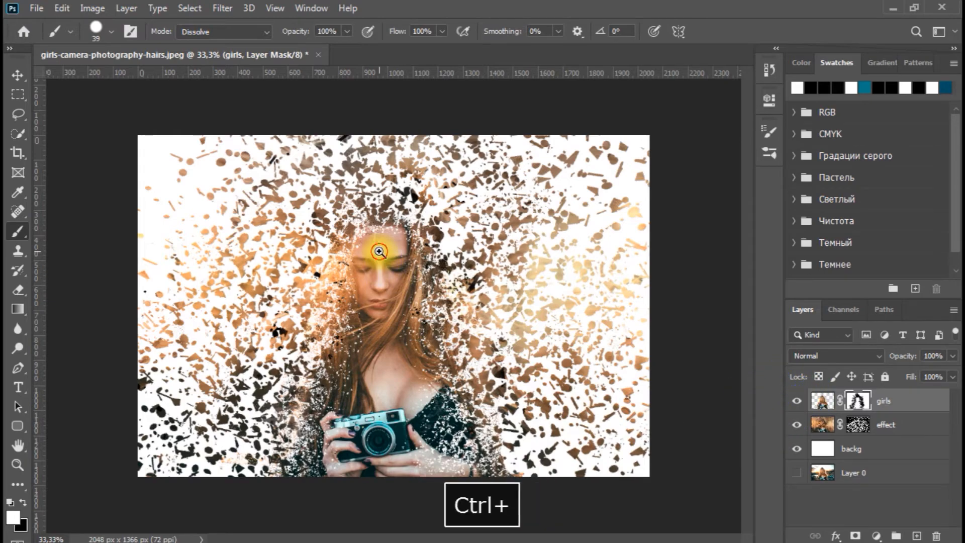
Paint white on the girls mask over the left part of the forehead to remove stray particle holes
key(ctrl+space)
ctrl+click(379, 252)
ctrl+click(379, 252)
ctrl+click(379, 251)
ctrl+click(379, 251)
ctrl+click(379, 251)
click(381, 175)
key(space)
drag(331, 222, 381, 295)
click(301, 270)
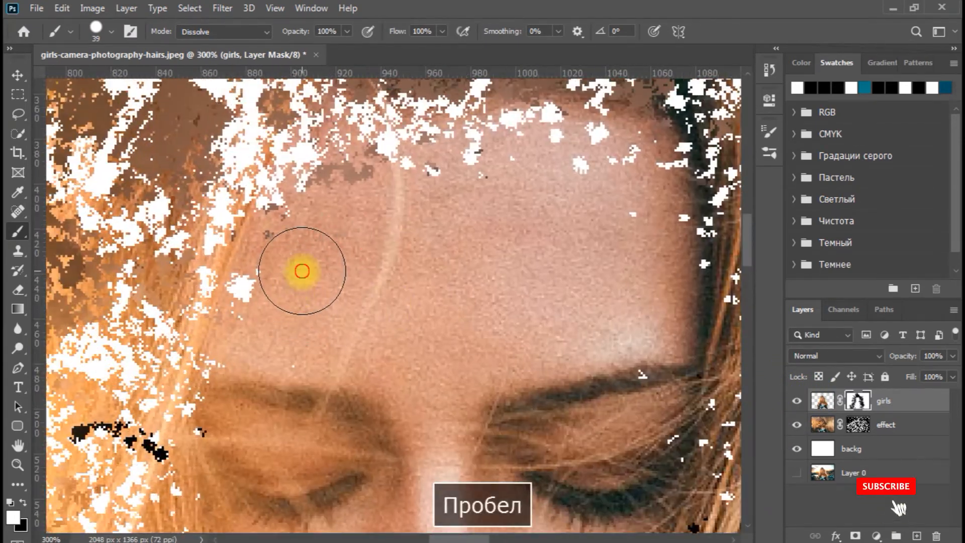
Restore the right side of the forehead and the hairline with white on the girls mask, then undo the last stroke
key(space)
drag(487, 347, 383, 343)
click(503, 367)
click(547, 433)
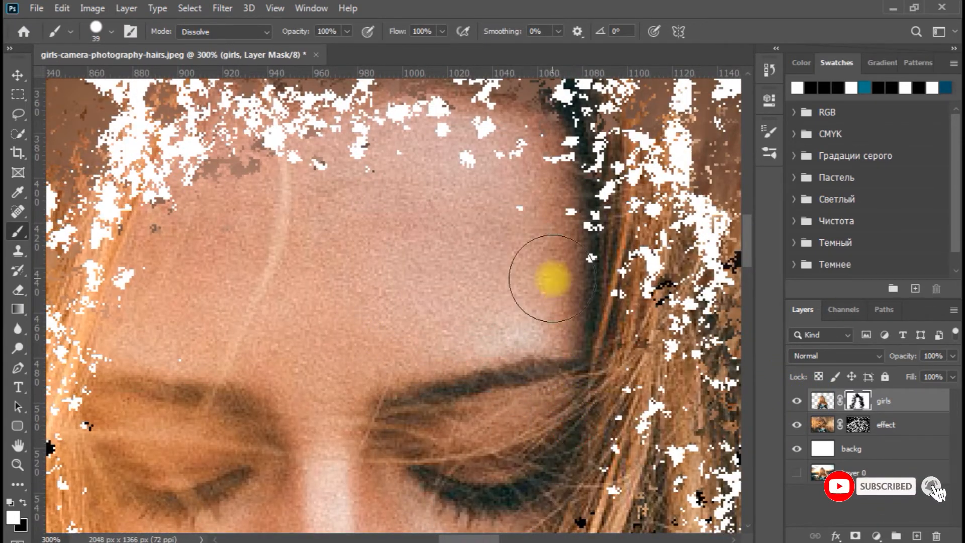
key(space)
drag(448, 252, 481, 314)
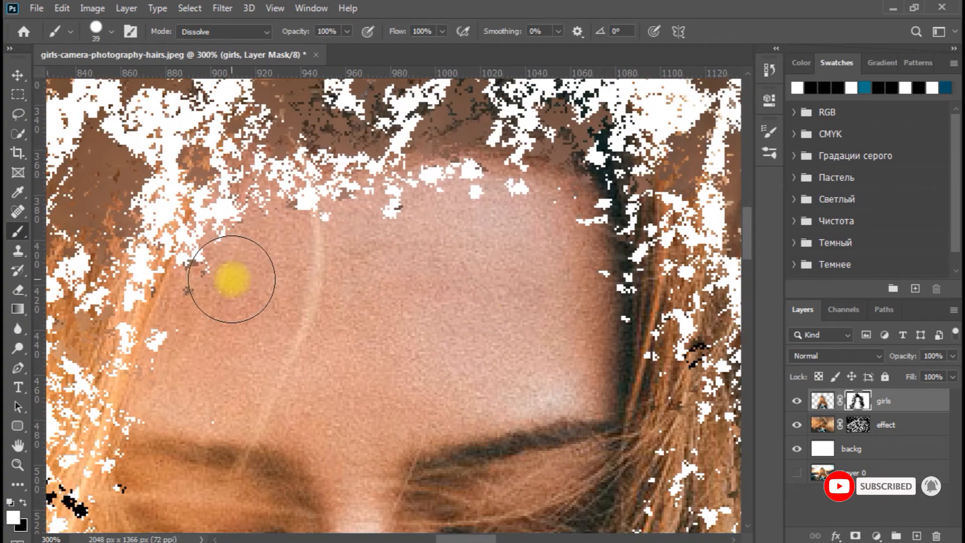
key(space)
drag(504, 302, 496, 332)
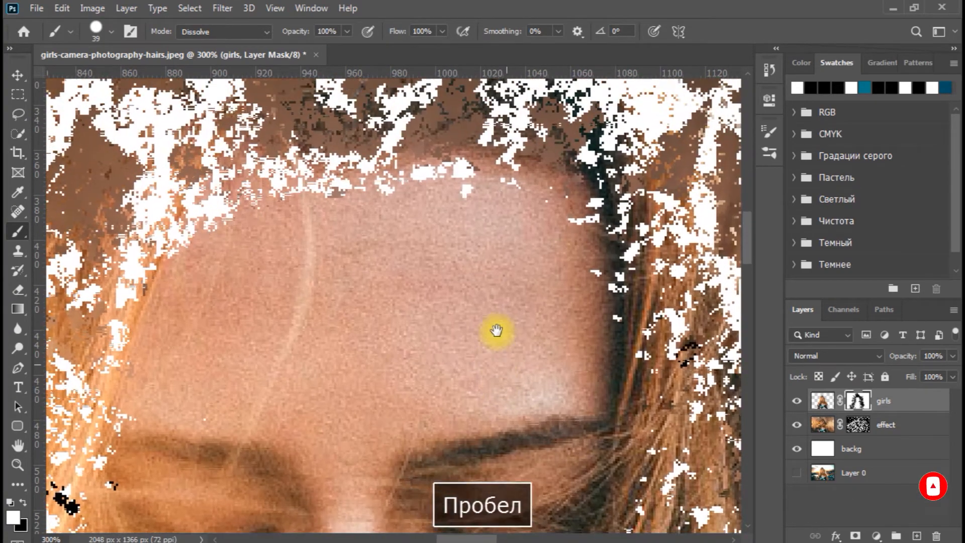
key(ctrl+z)
Paint white on the girls mask over the cheek and the hair strands beside the face down to the neck
key(space)
drag(444, 362, 442, 289)
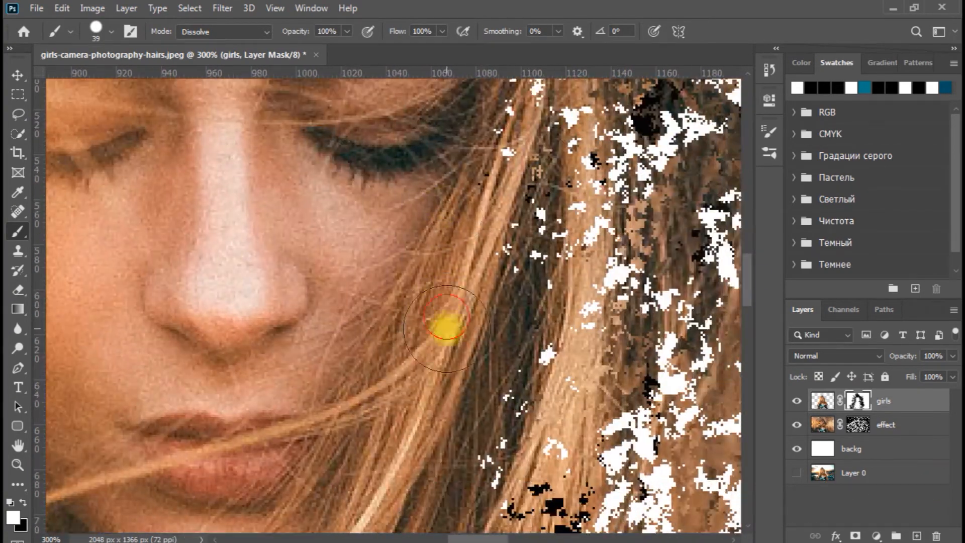
key(space)
drag(433, 427, 488, 245)
key(space)
drag(509, 449, 491, 230)
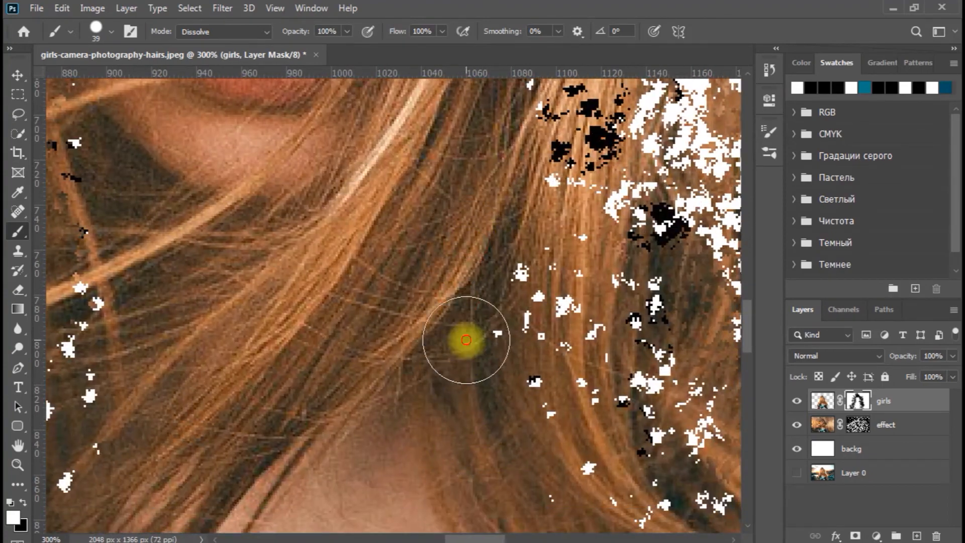
Clear the particle holes from the inner left-hand hair beside the chin with white on the girls mask
key(space)
drag(98, 269, 459, 224)
key(space)
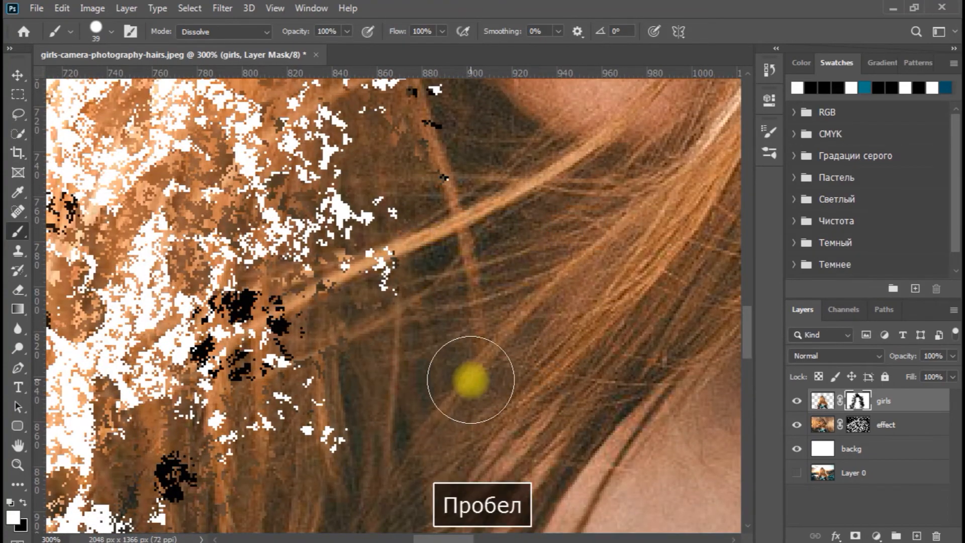
key(ctrl+minus)
key(ctrl+minus)
key(ctrl+minus)
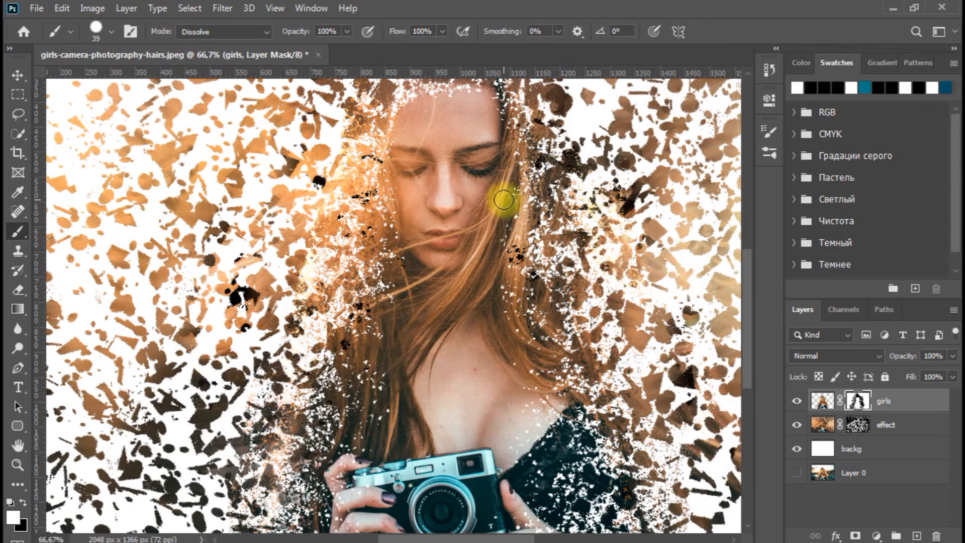
Inspect the restored face, hair and hands, and the dispersion effect across the whole portrait
key(space)
drag(455, 363, 422, 286)
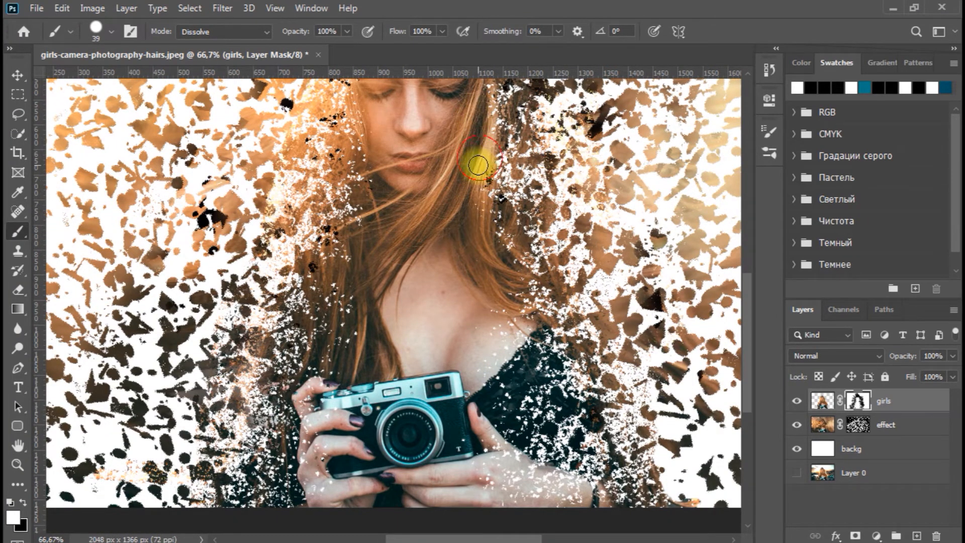
key(space)
drag(376, 182, 345, 280)
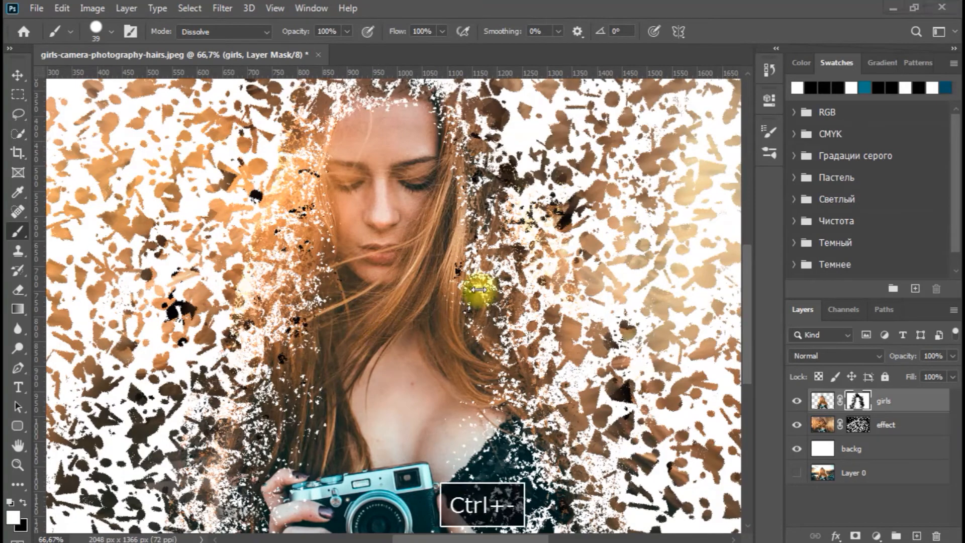
key(ctrl+minus)
key(ctrl+minus)
key(F9)
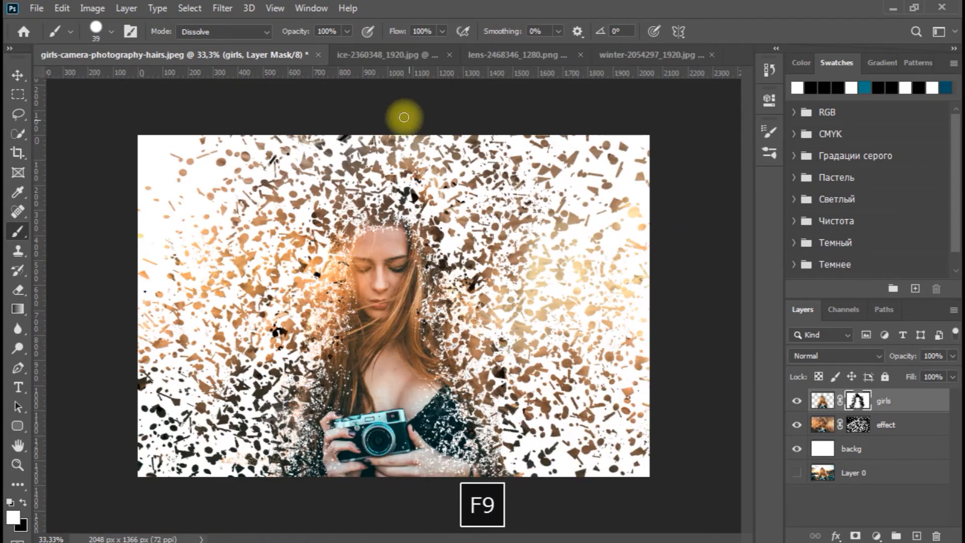
Copy the entire ice-2360348_1920.jpg image into the portrait document as a layer above girls
click(377, 58)
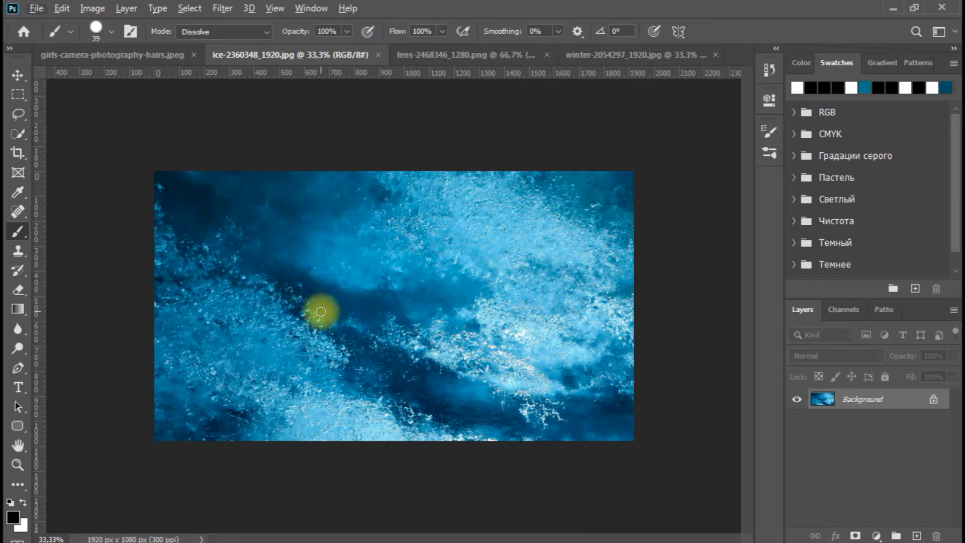
key(v)
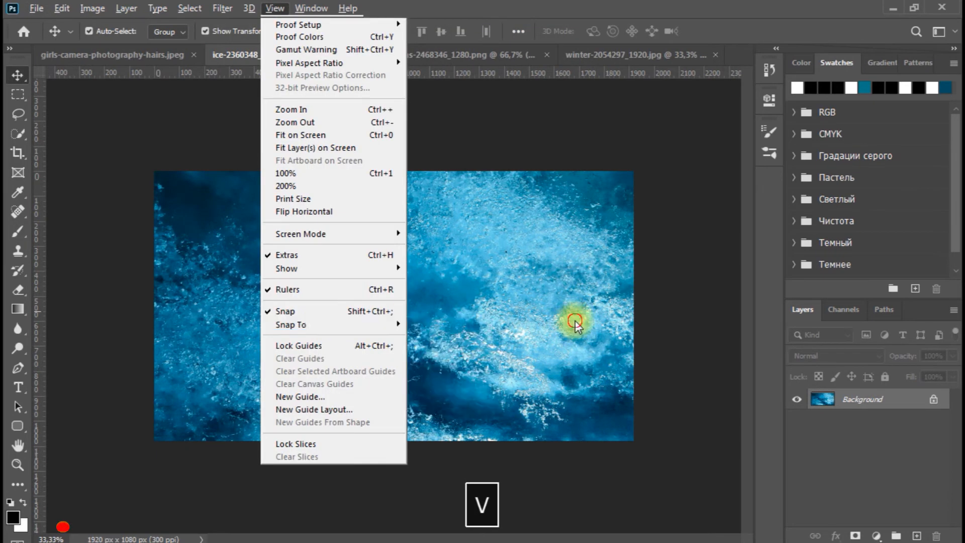
click(576, 321)
key(ctrl+a)
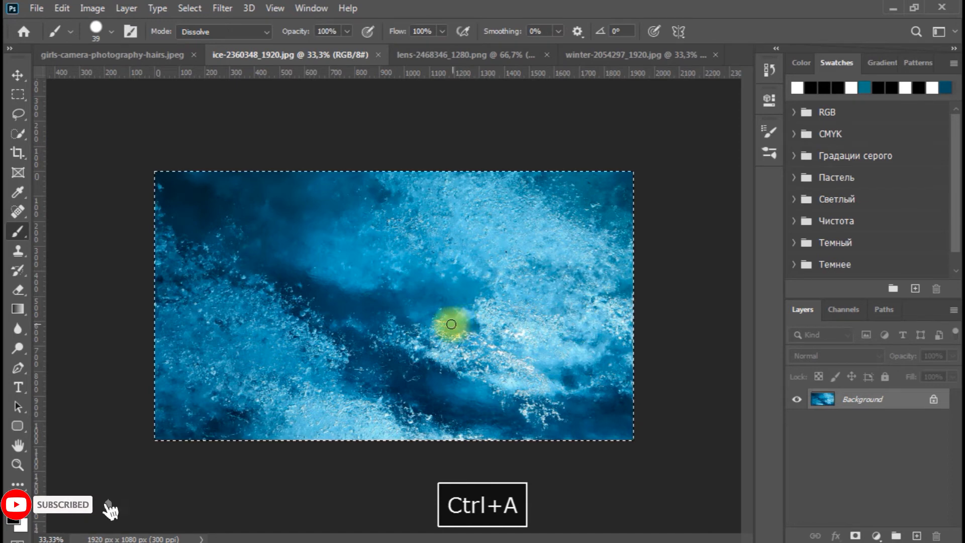
key(v)
mouse_move(430, 325)
mouse_down()
mouse_move(406, 317)
mouse_move(266, 159)
mouse_move(125, 56)
mouse_move(354, 260)
mouse_up()
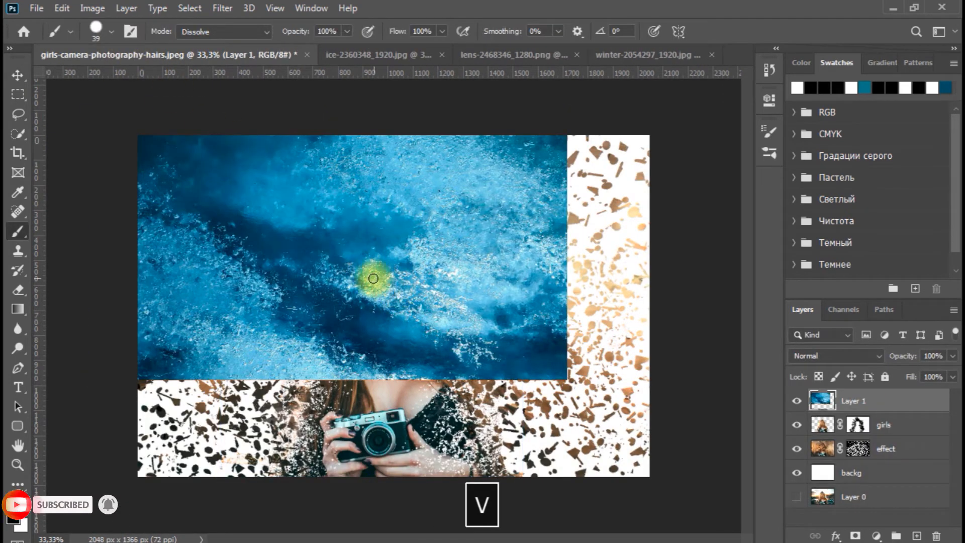
Move the blue ice image over the portrait and stretch it to 117.02% width and 137.45% height, covering the whole canvas
click(18, 75)
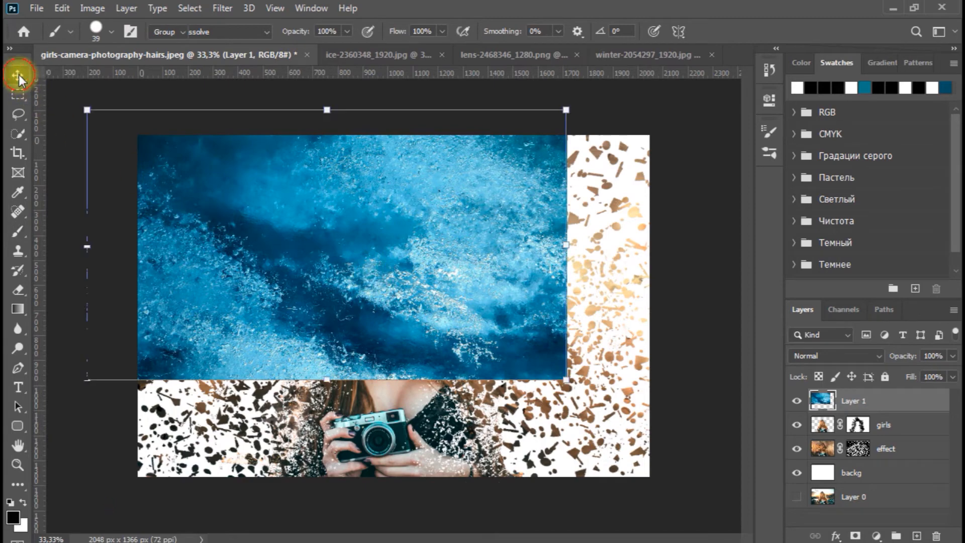
drag(327, 231, 388, 301)
key(ctrl+t)
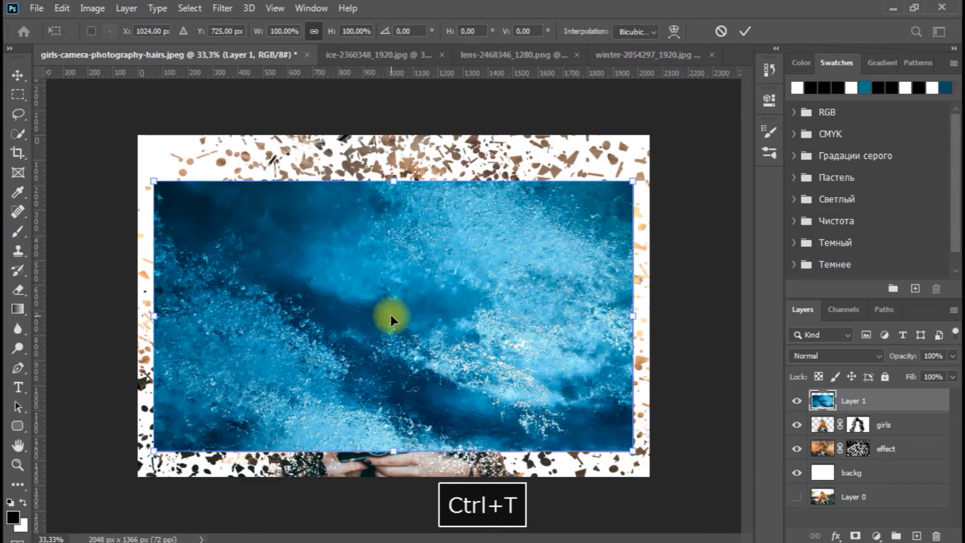
drag(632, 182, 664, 101)
drag(156, 451, 112, 493)
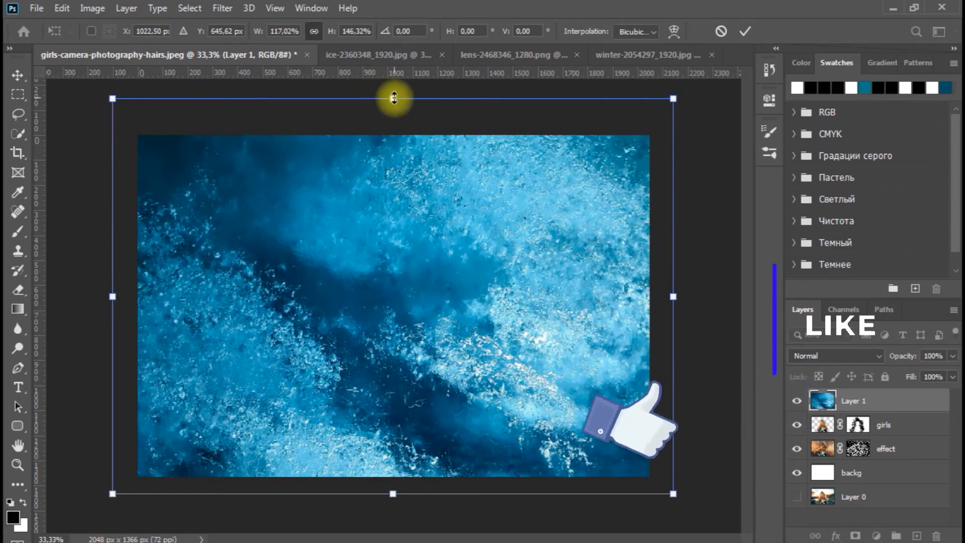
drag(395, 98, 393, 122)
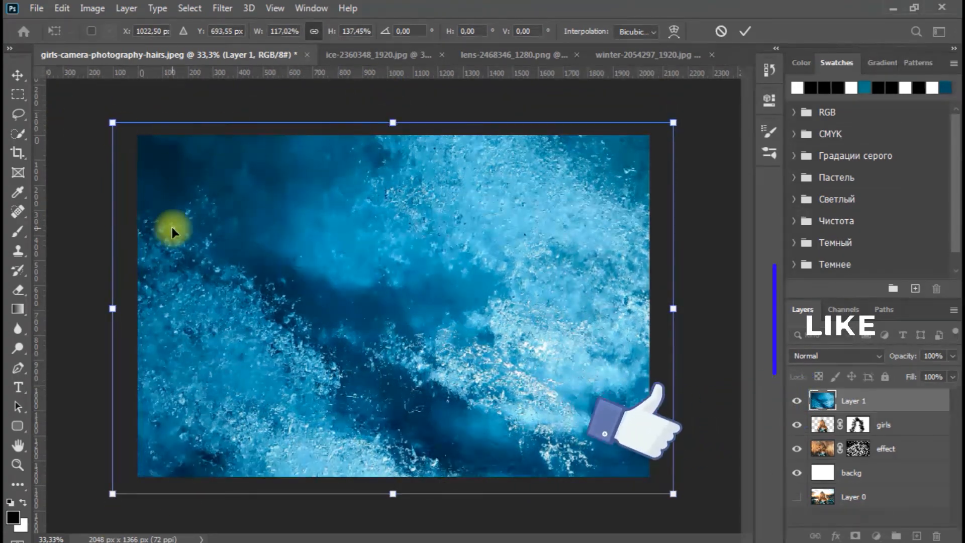
click(18, 75)
Set the blend mode of the blue ice layer to Overlay and deselect the layer
click(822, 356)
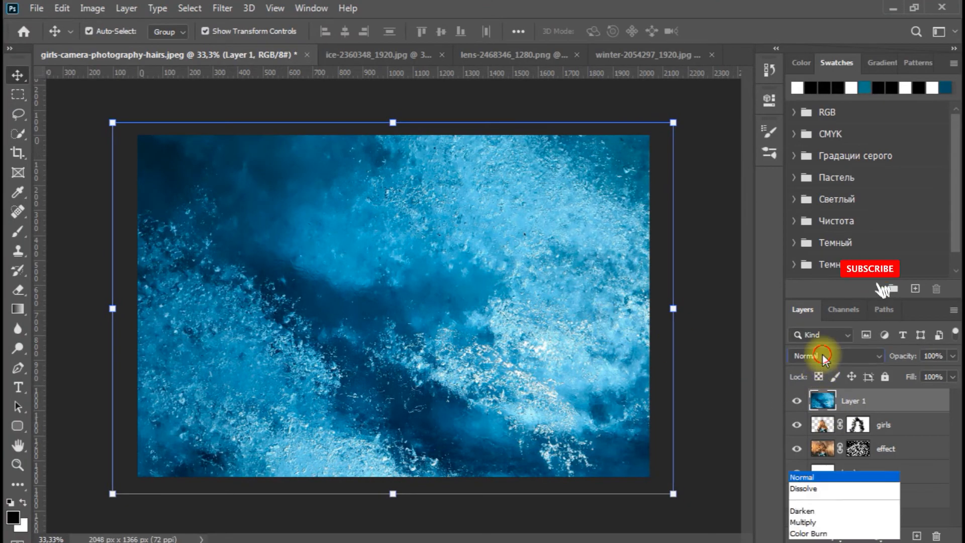
click(812, 356)
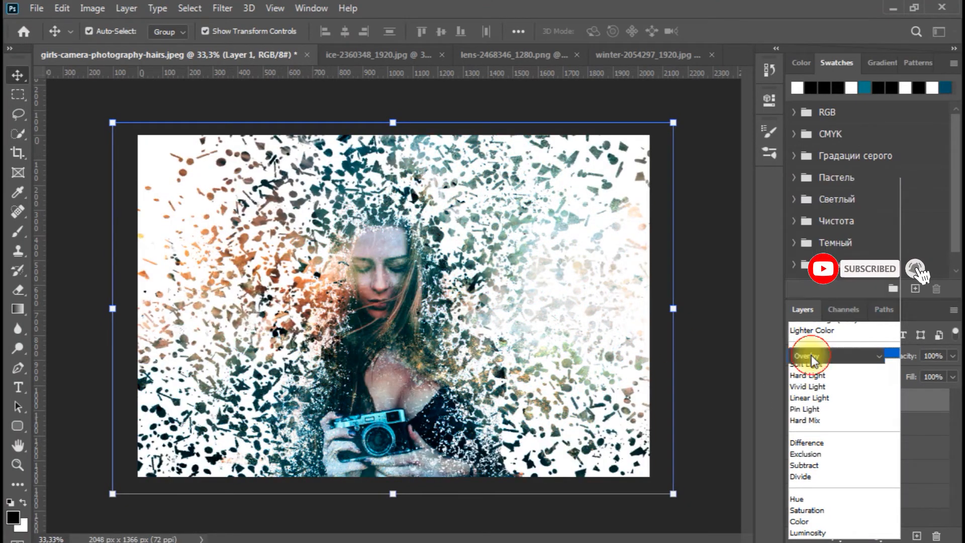
click(710, 390)
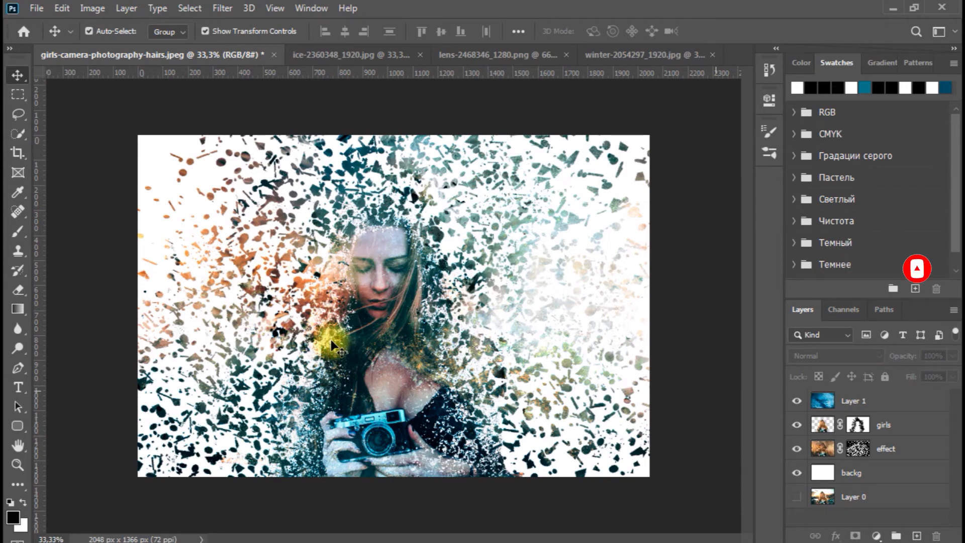
Copy the entire winter-2054297_1920.jpg frost texture into the portrait document as a new top layer
key(F9)
key(ctrl+a)
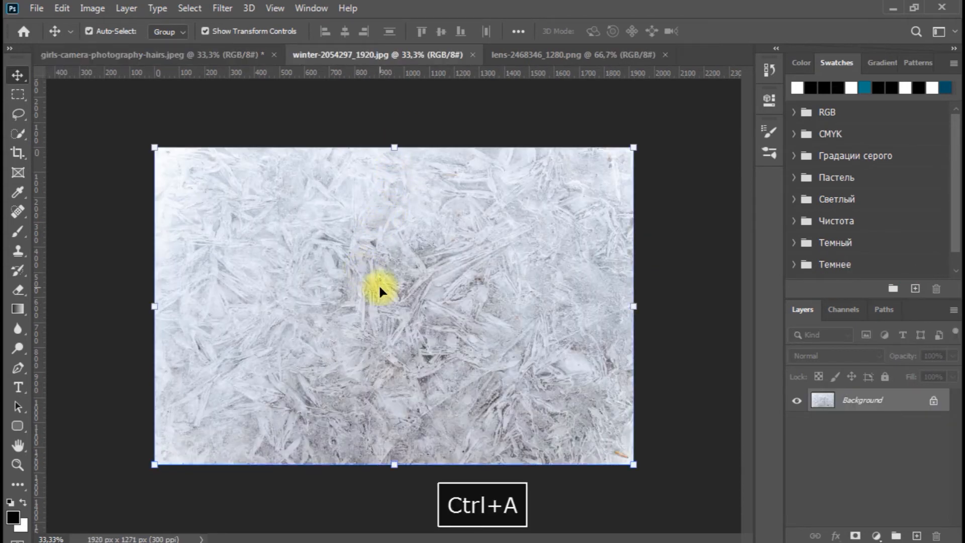
mouse_move(390, 297)
mouse_down()
mouse_move(310, 170)
mouse_move(233, 78)
mouse_move(228, 55)
mouse_move(385, 281)
mouse_up()
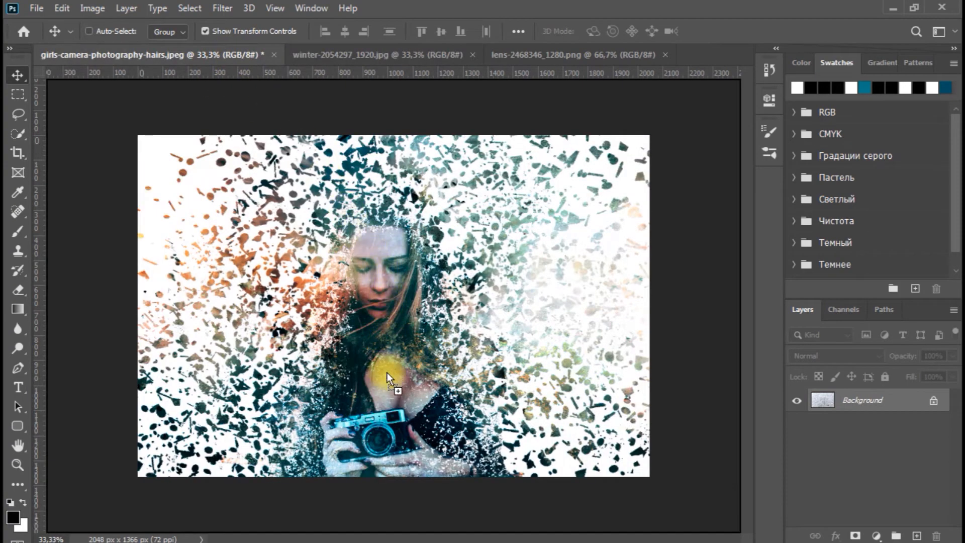
drag(387, 373, 387, 372)
Scale the frost texture to 13.96%, rotate it -9.16° and position it over the camera
drag(617, 230, 401, 410)
drag(370, 437, 410, 431)
key(Up)
key(Up)
key(Left)
key(Left)
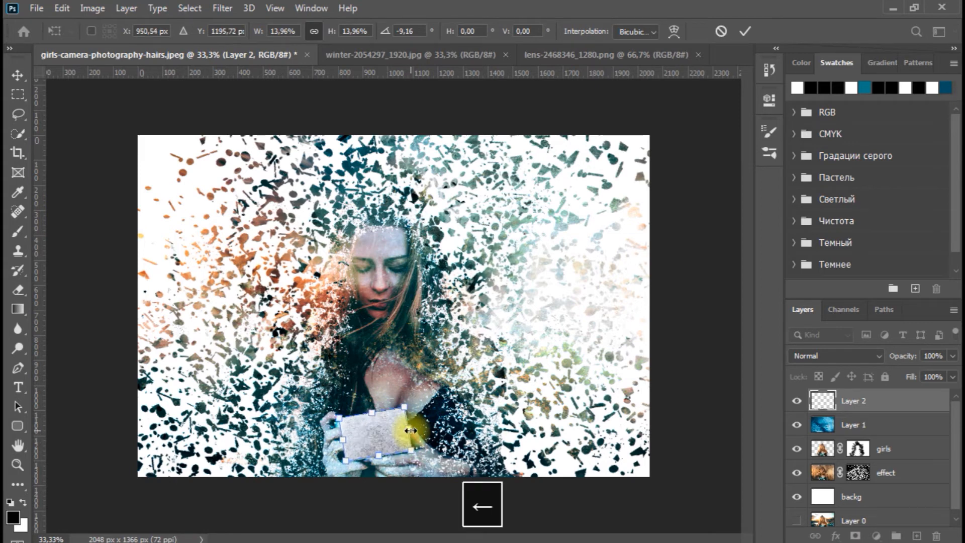
click(17, 75)
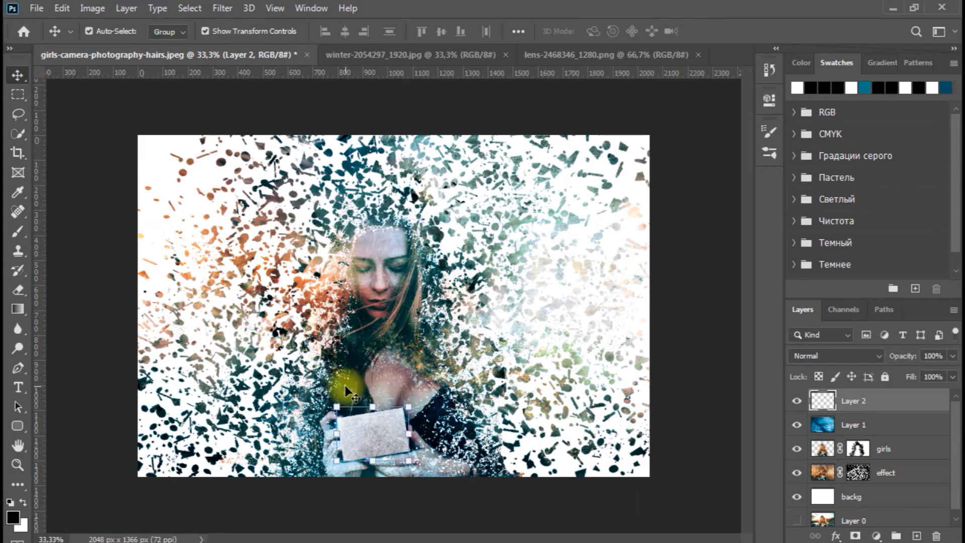
Add an all-black mask to Layer 2 and paint white on it over the camera lens to reveal the frost texture there
alt+click(856, 536)
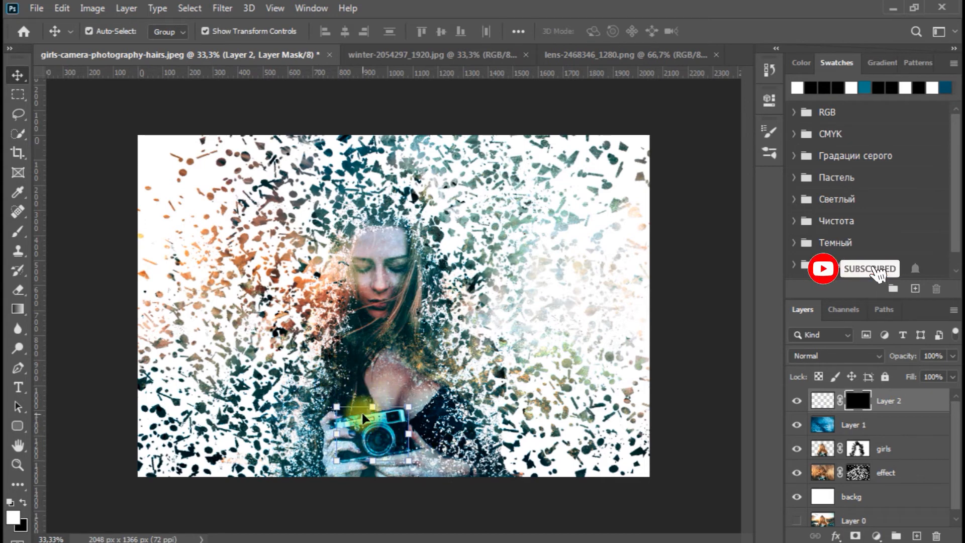
click(387, 442)
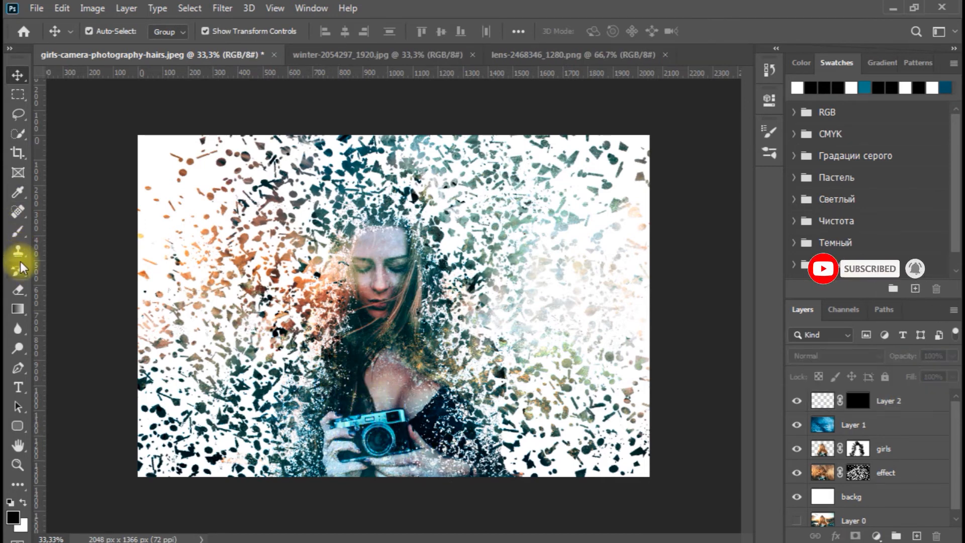
click(18, 235)
click(65, 231)
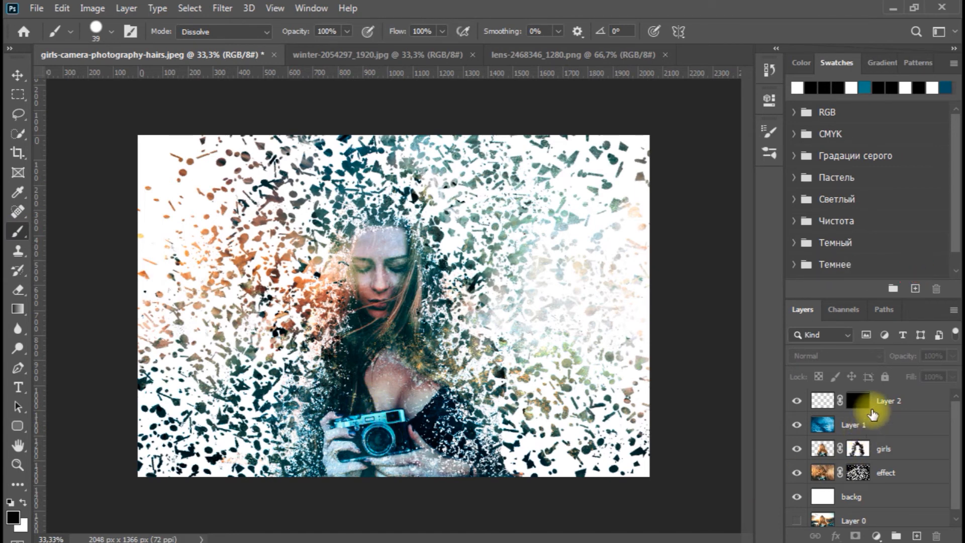
click(823, 401)
click(857, 404)
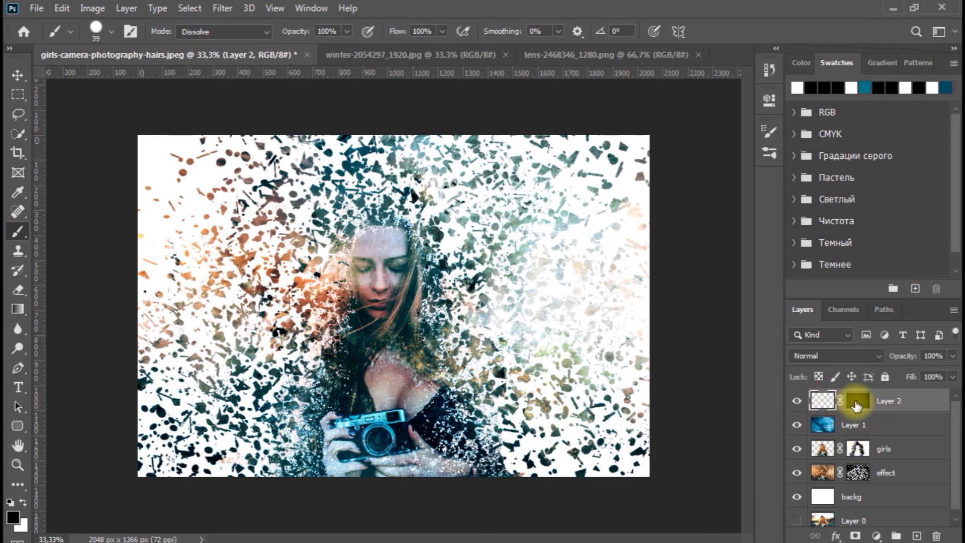
click(856, 404)
click(824, 405)
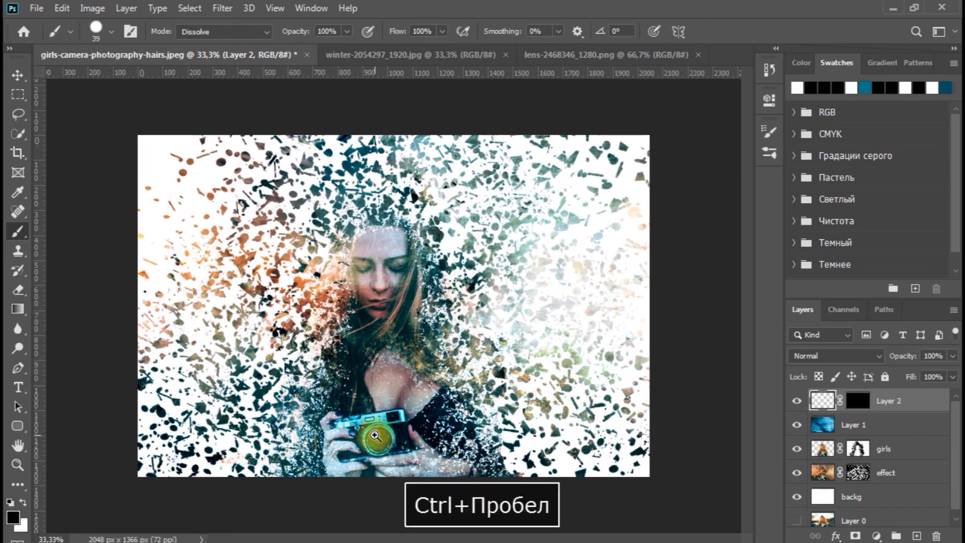
ctrl+click(370, 433)
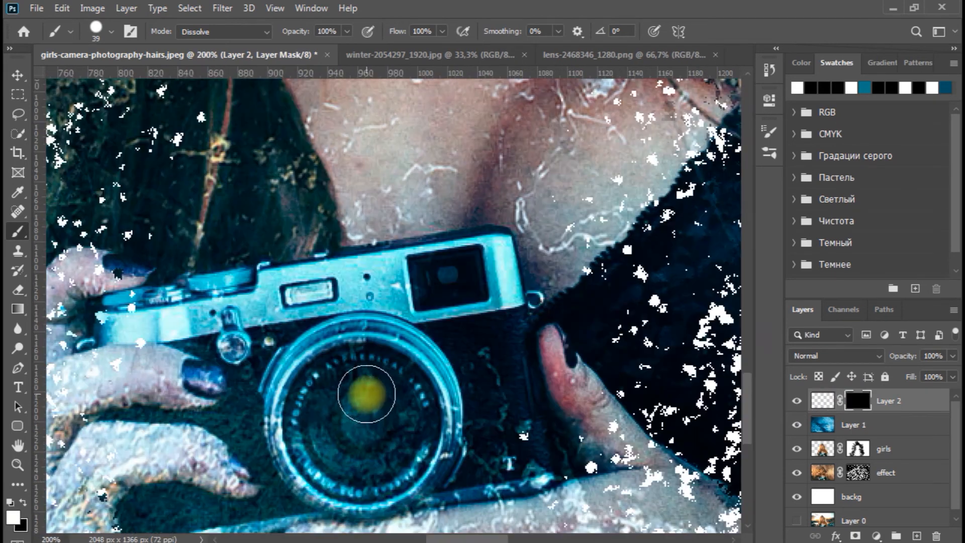
mouse_move(362, 387)
mouse_down()
mouse_move(347, 470)
mouse_move(393, 398)
mouse_move(411, 430)
mouse_move(401, 396)
mouse_move(361, 380)
mouse_move(318, 400)
mouse_move(325, 447)
mouse_move(407, 419)
mouse_up()
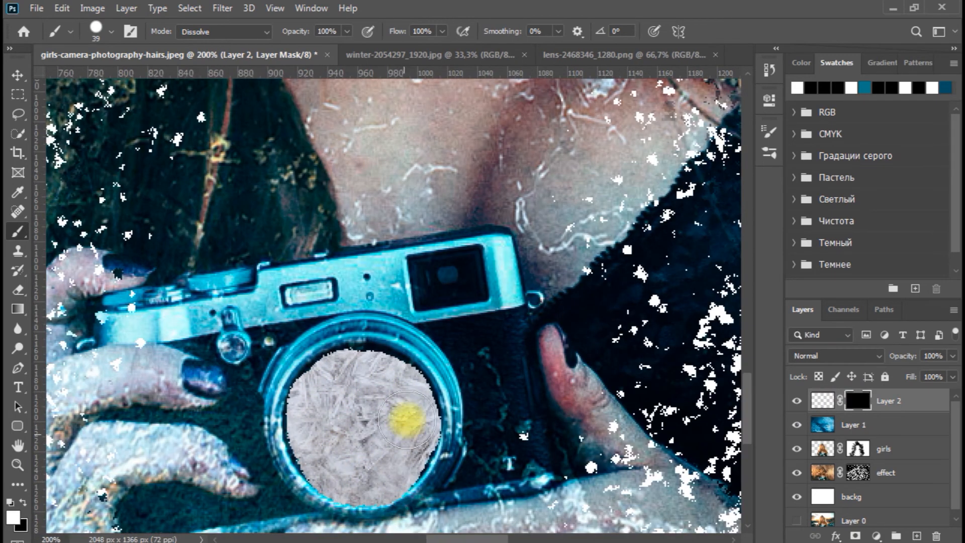
mouse_move(316, 416)
mouse_down()
mouse_move(321, 444)
mouse_move(391, 462)
mouse_move(407, 445)
mouse_move(413, 416)
mouse_up()
Set the blend mode of the frost texture on the camera lens to Overlay
click(857, 356)
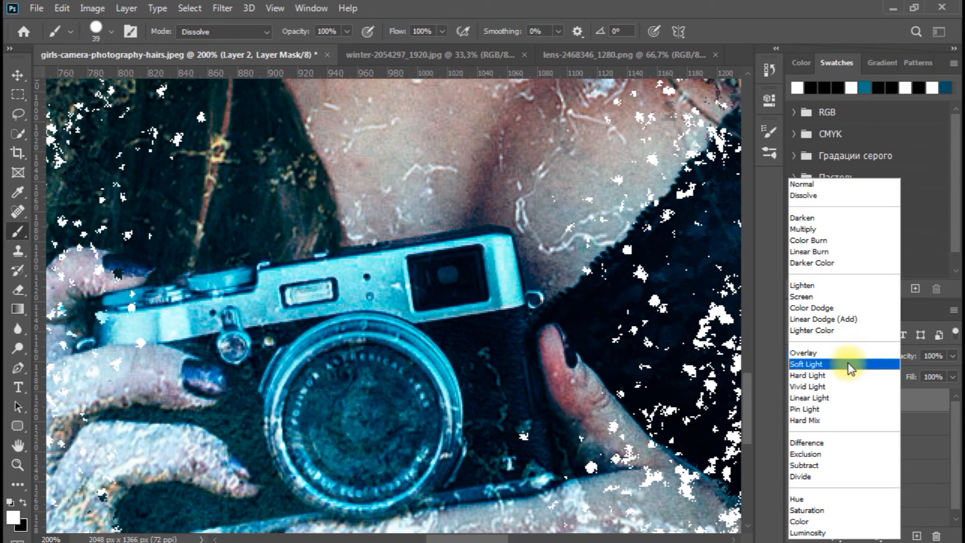
click(824, 352)
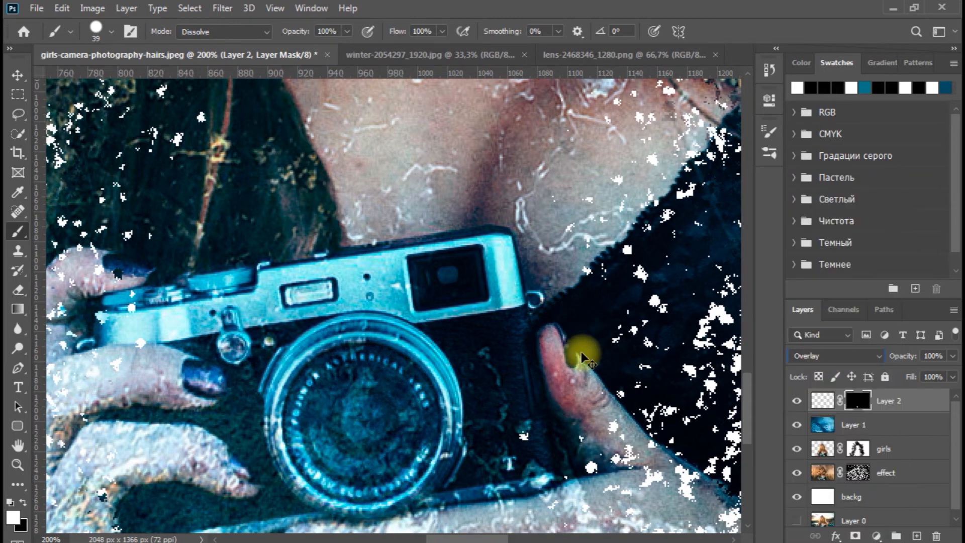
key(ctrl+minus)
key(ctrl+minus)
key(ctrl+minus)
key(ctrl+minus)
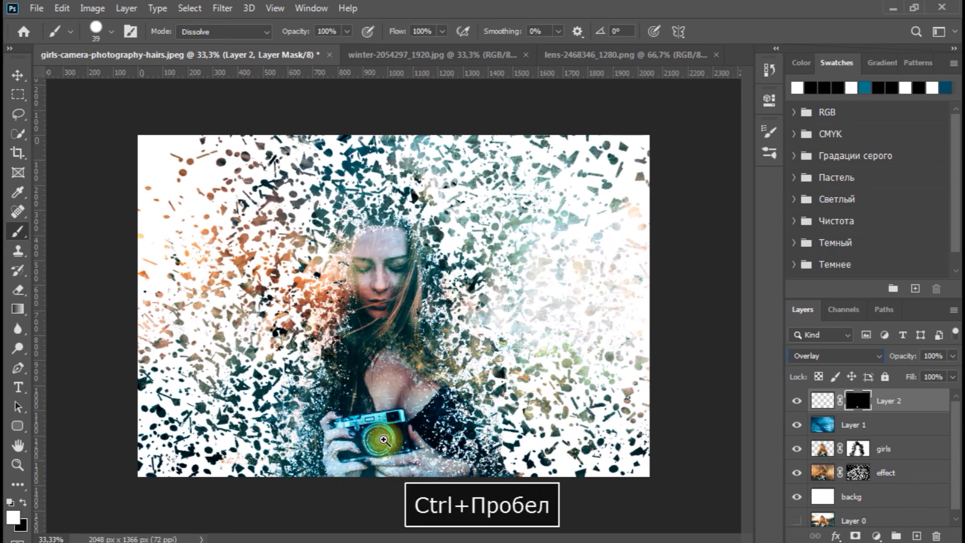
Copy the entire lens-2468346_1280.png flare image into the portrait document as a new top layer
ctrl+click(383, 433)
key(space)
drag(384, 440, 398, 386)
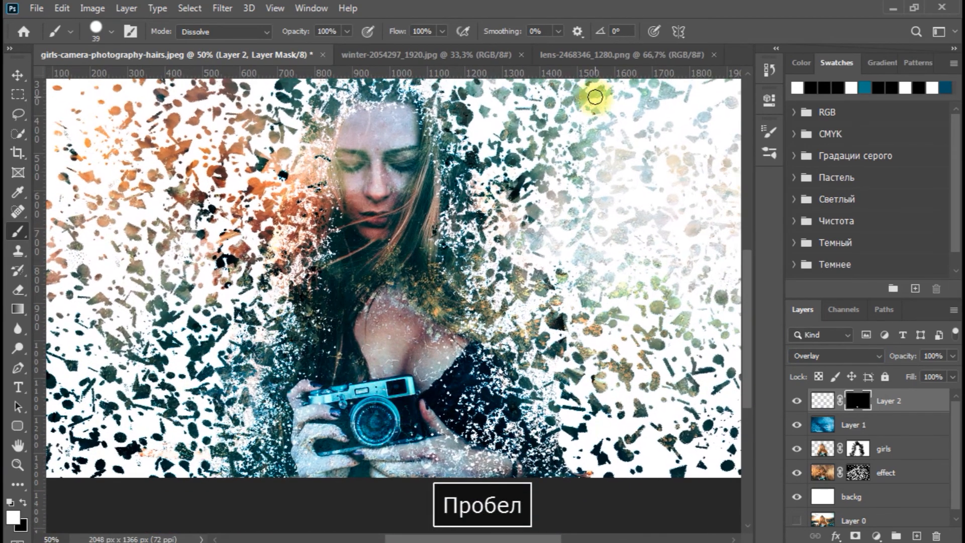
click(578, 54)
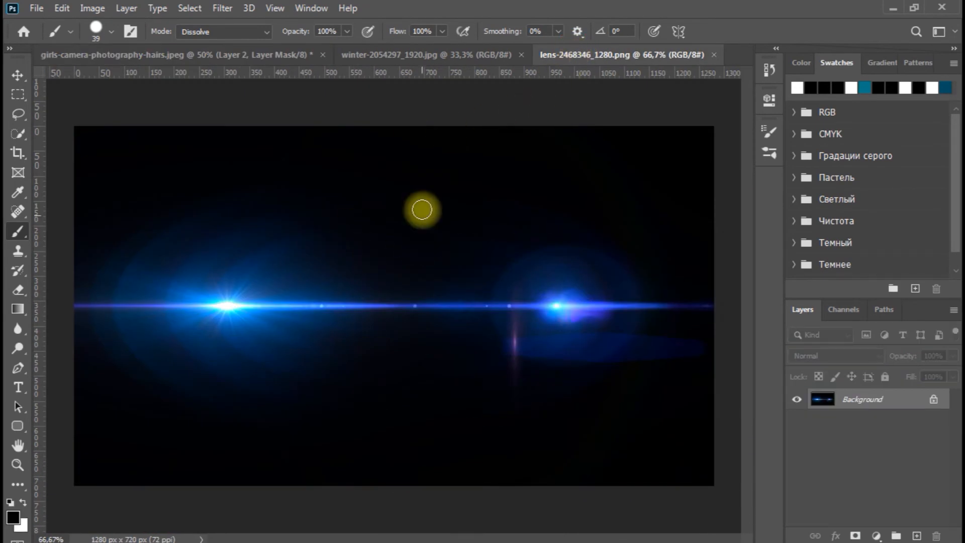
key(ctrl+a)
drag(376, 301, 267, 90)
drag(374, 357, 385, 407)
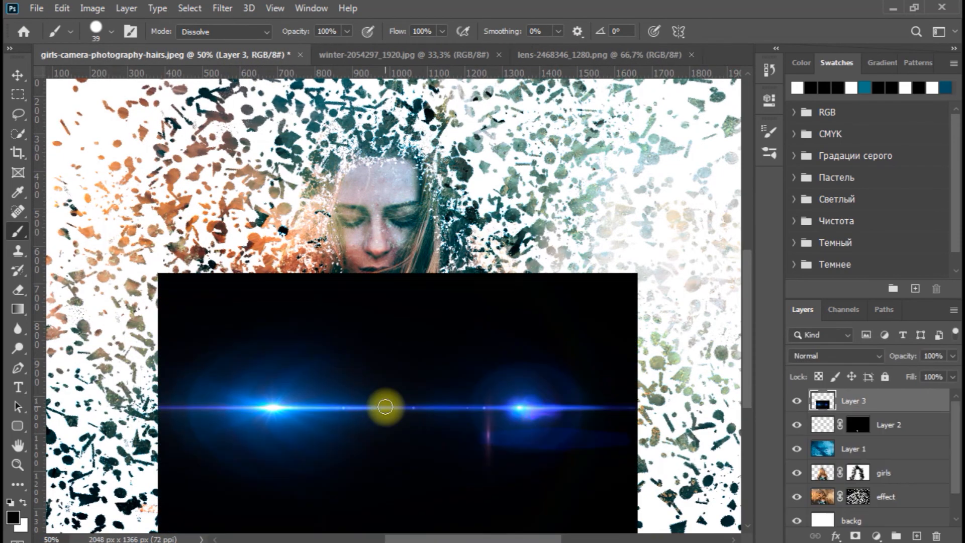
Move the flare image so its brightest spot sits on the camera lens and set its blend mode to Screen
click(17, 75)
mouse_move(350, 365)
mouse_down()
mouse_move(399, 394)
mouse_move(587, 437)
mouse_move(535, 420)
mouse_move(460, 427)
mouse_up()
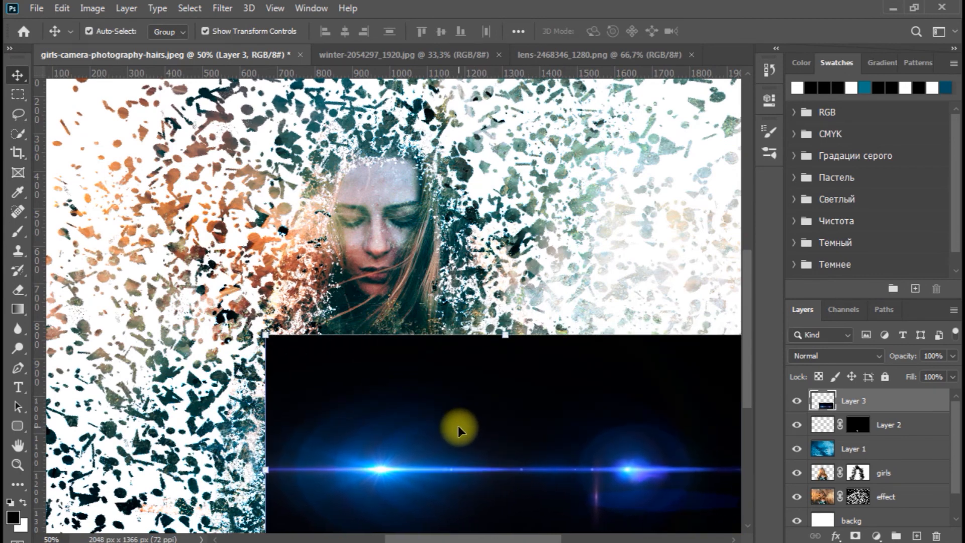
key(F9)
click(856, 355)
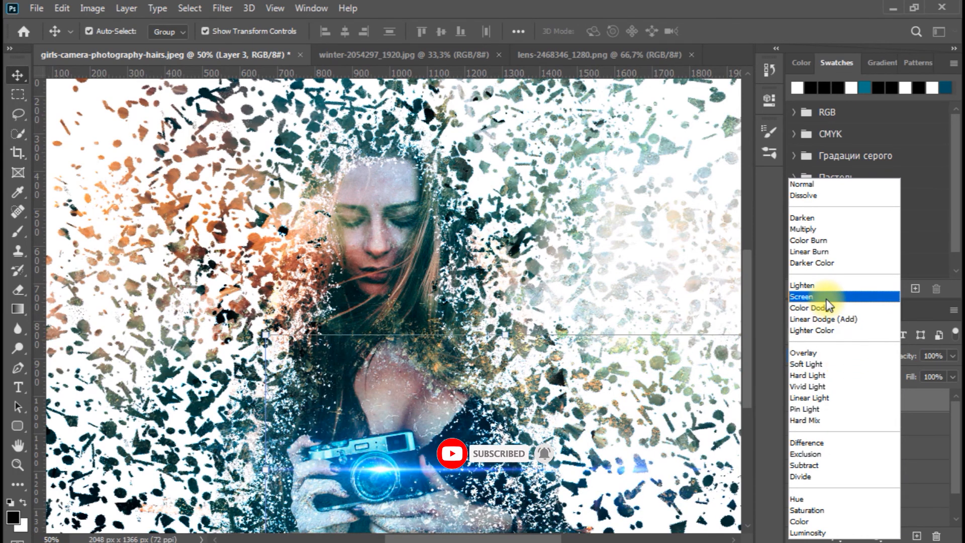
click(814, 296)
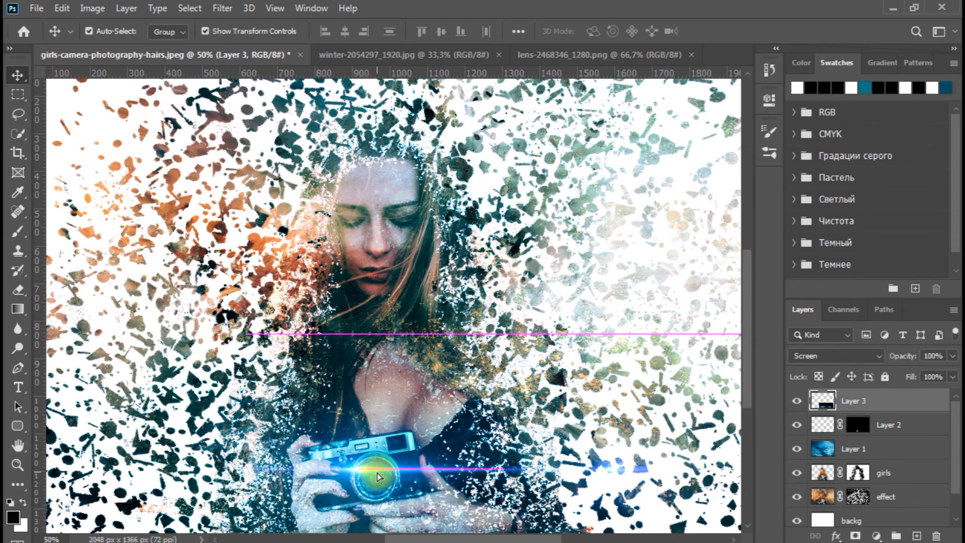
Apply the Sharpen More filter to the flare layer, Layer 3
click(479, 442)
key(ctrl+minus)
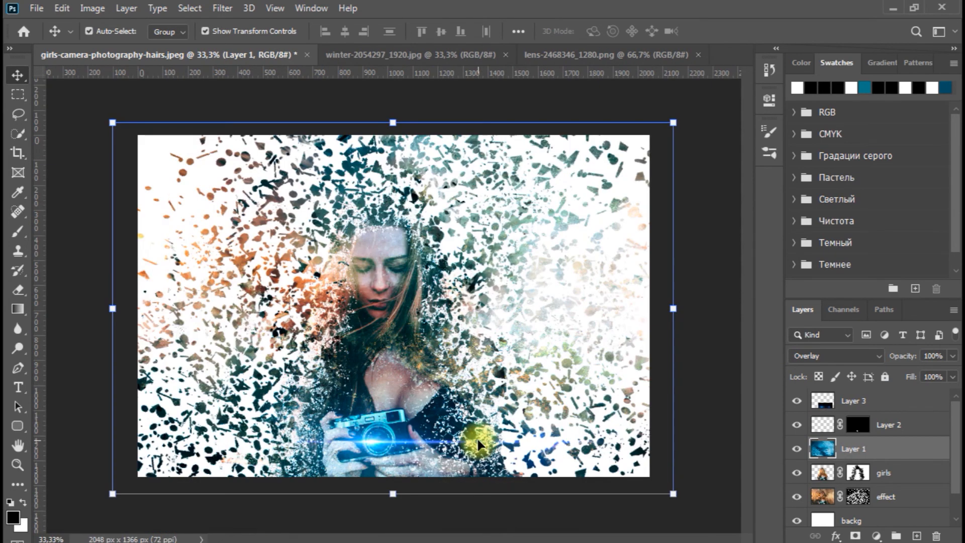
click(223, 8)
mouse_move(262, 242)
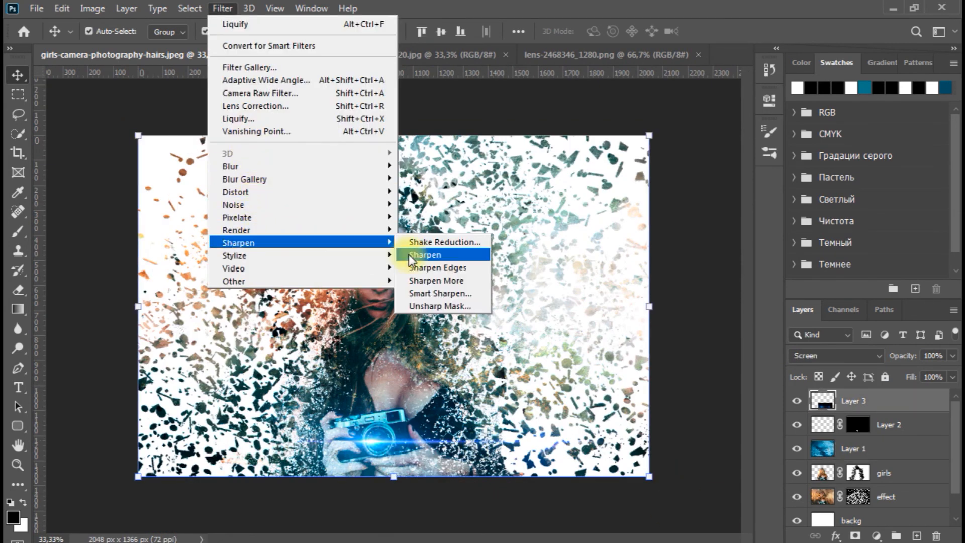
click(444, 281)
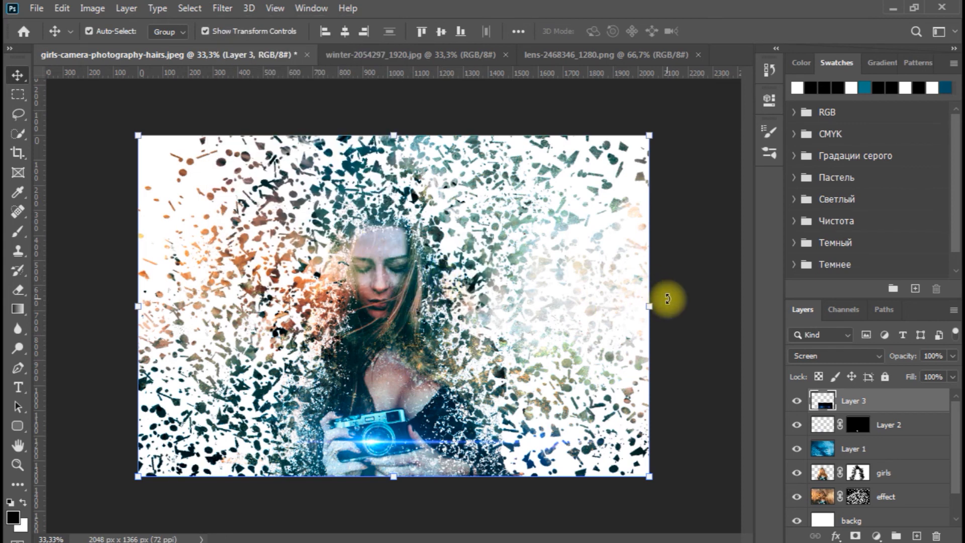
Stamp all visible layers into a new merged layer above Layer 3
click(668, 299)
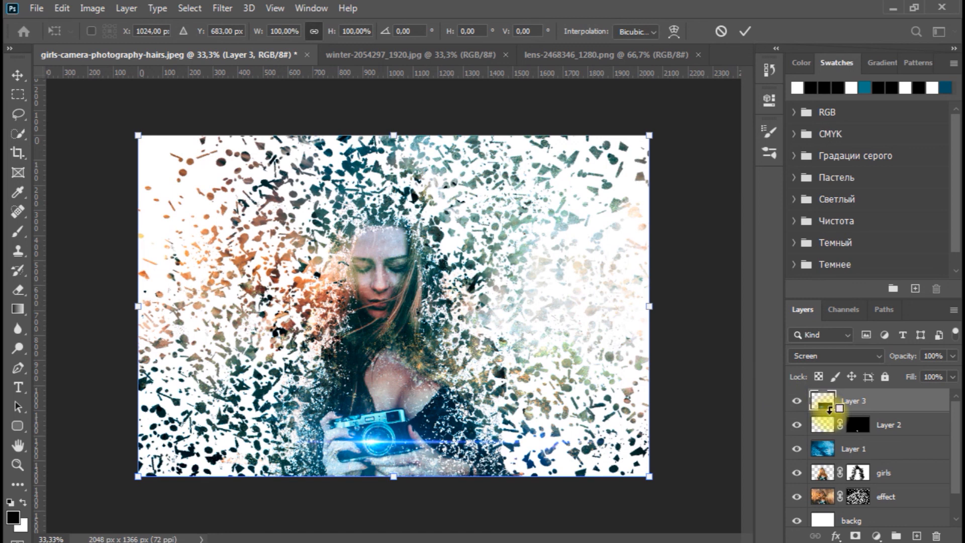
key(ctrl+alt+shift+e)
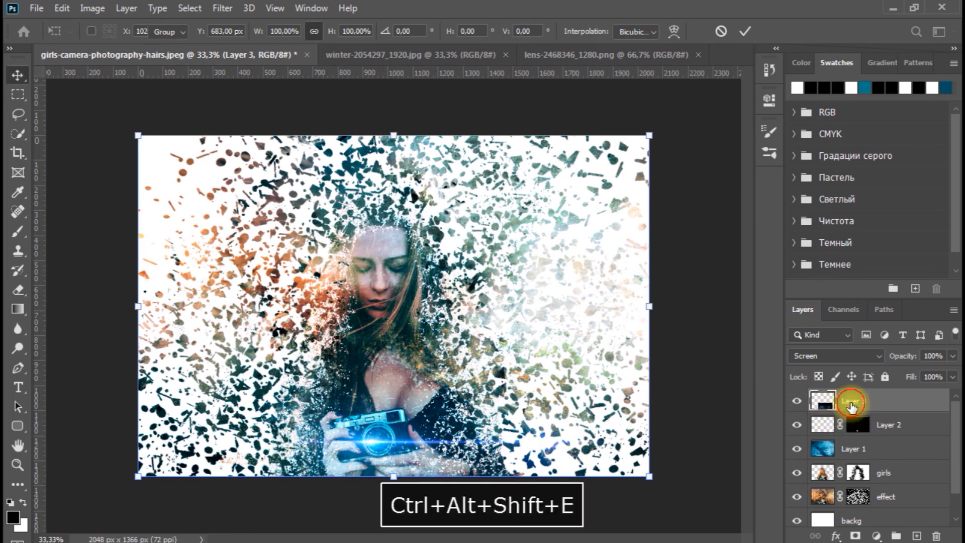
click(851, 405)
key(ctrl+alt+shift+e)
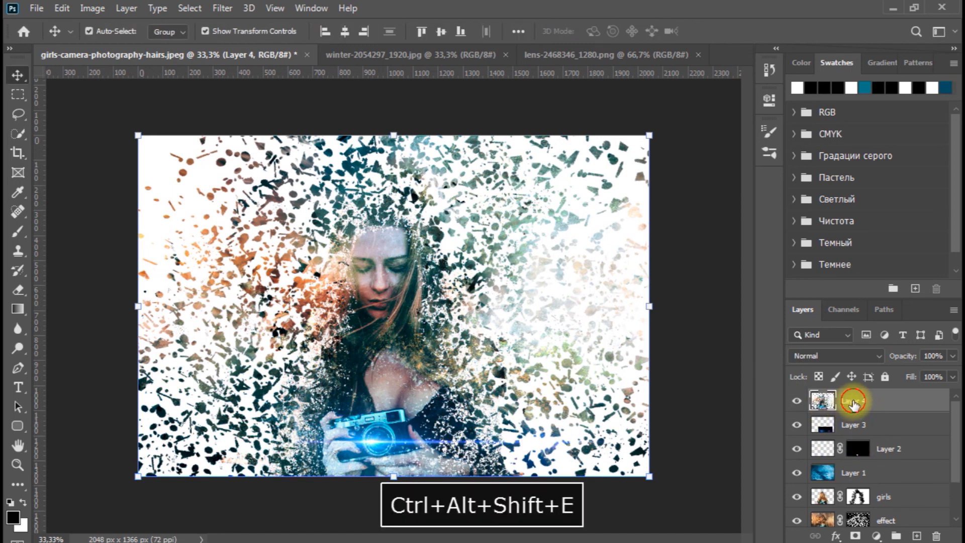